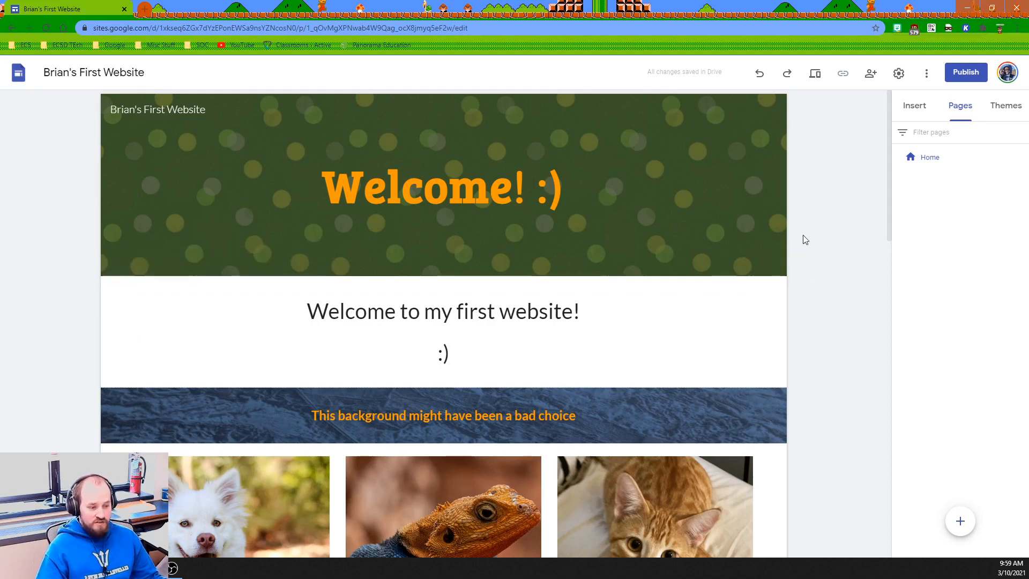
Step: Look over the home page from the header banner down to the Ellenville map and return to the page list
scroll(821, 287, "down", 2)
scroll(822, 290, "down", 5)
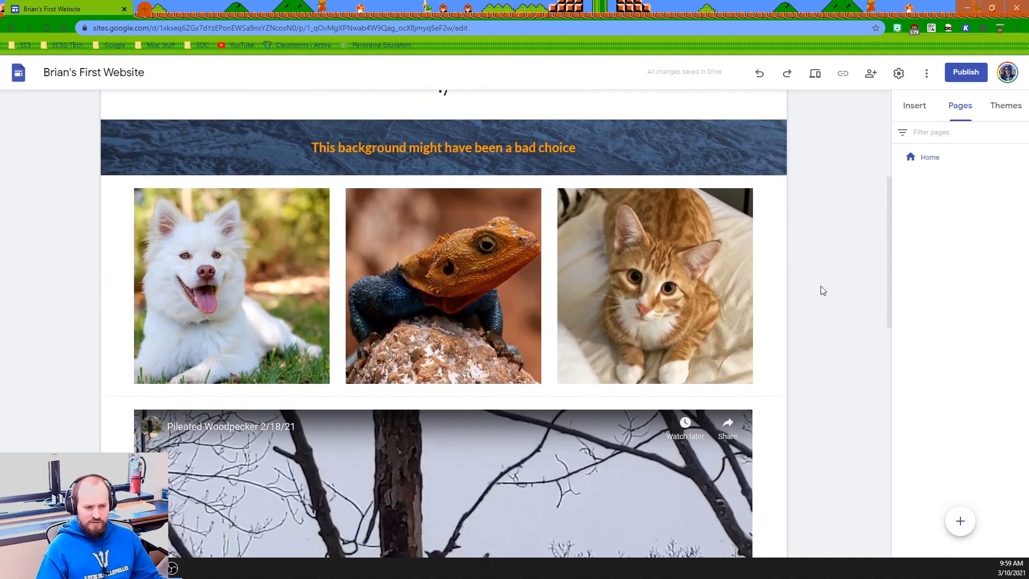
scroll(822, 290, "down", 10)
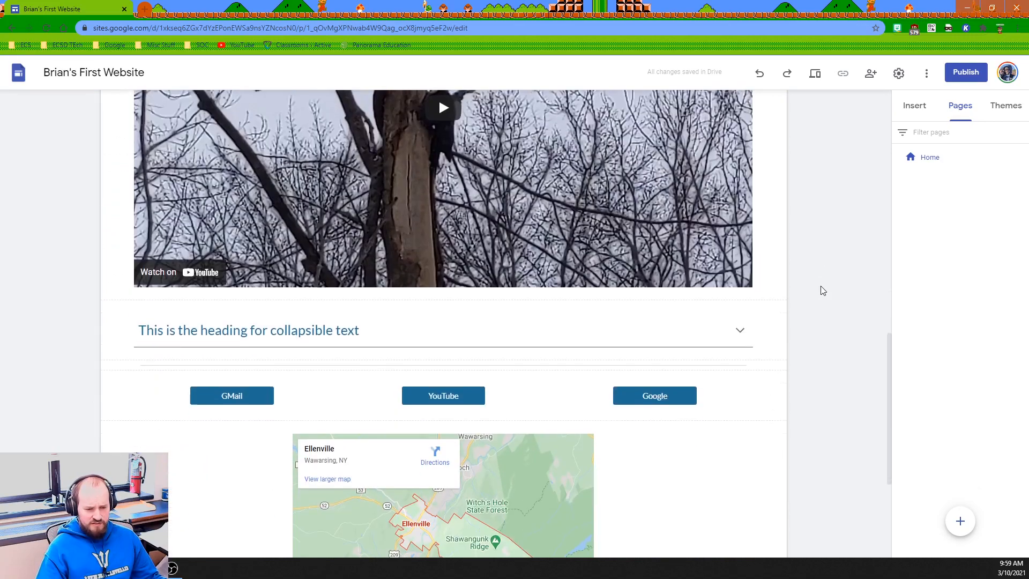
scroll(822, 290, "up", 15)
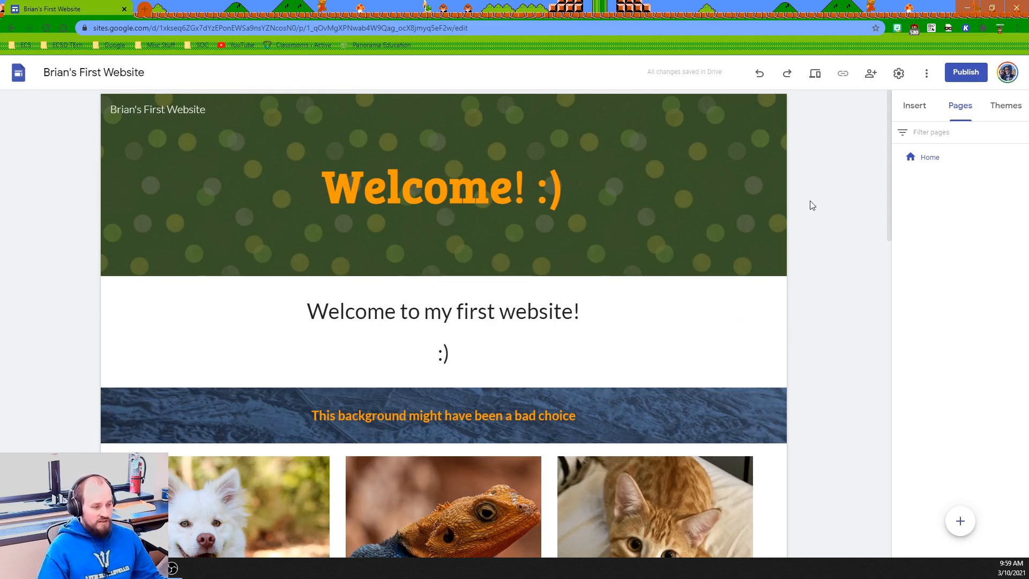
left_click(914, 104)
left_click(956, 107)
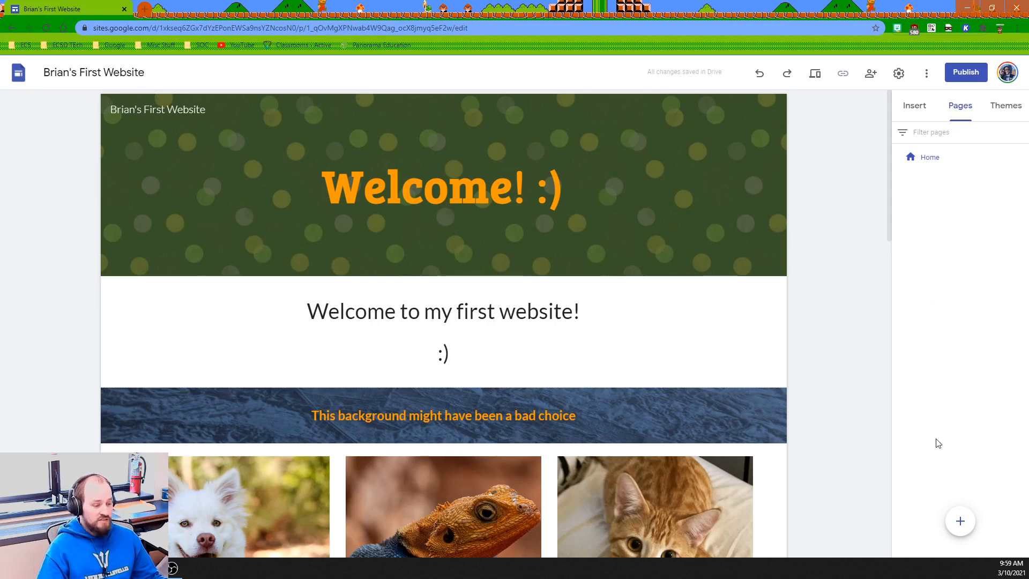
mouse_move(960, 523)
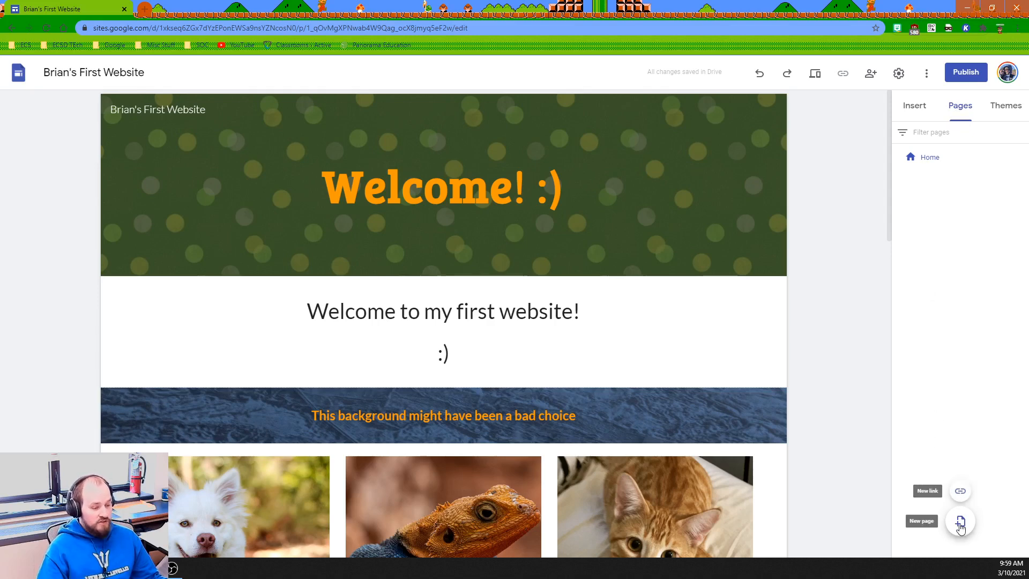
left_click(960, 492)
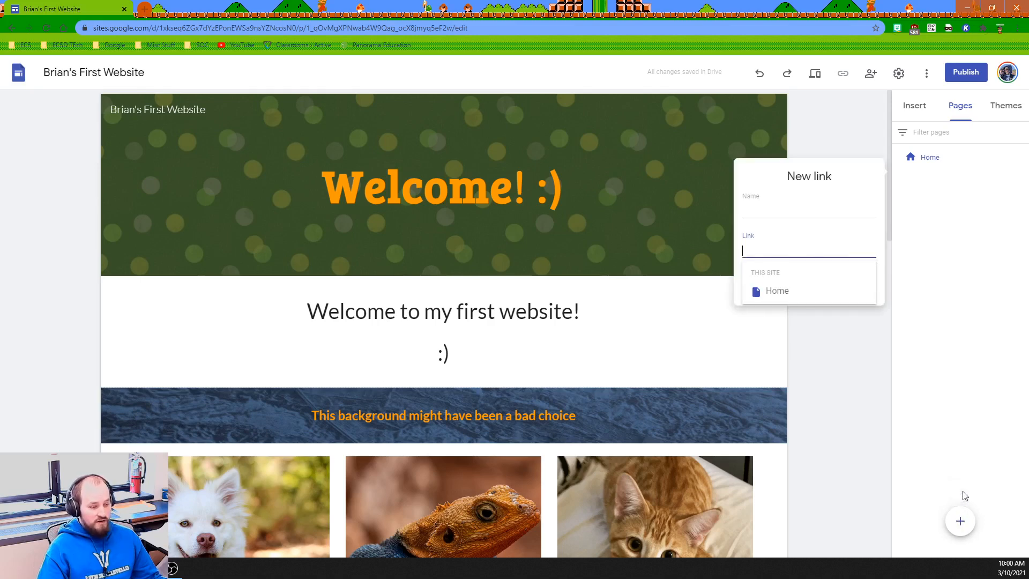
left_click(773, 210)
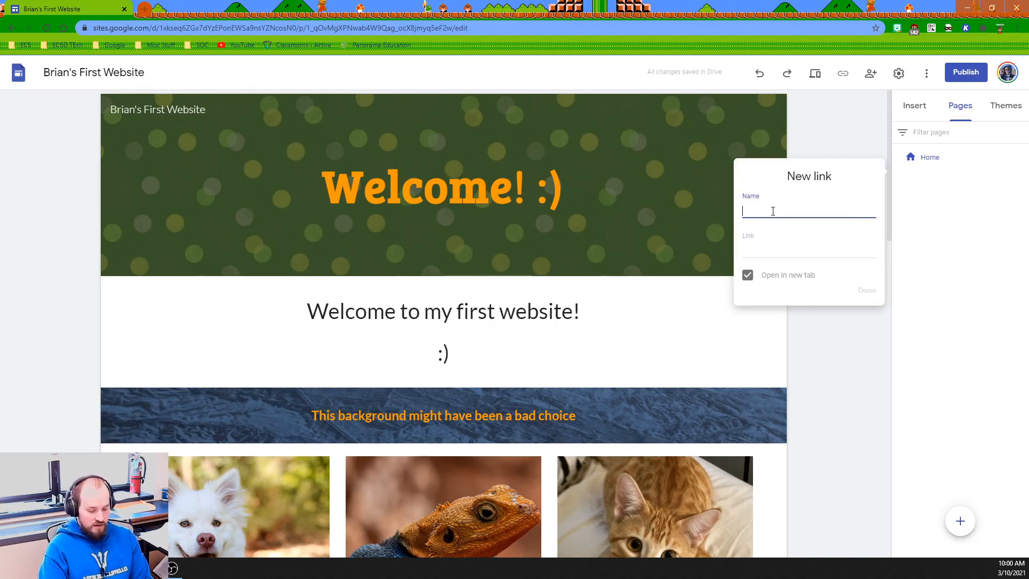
type("YouTube")
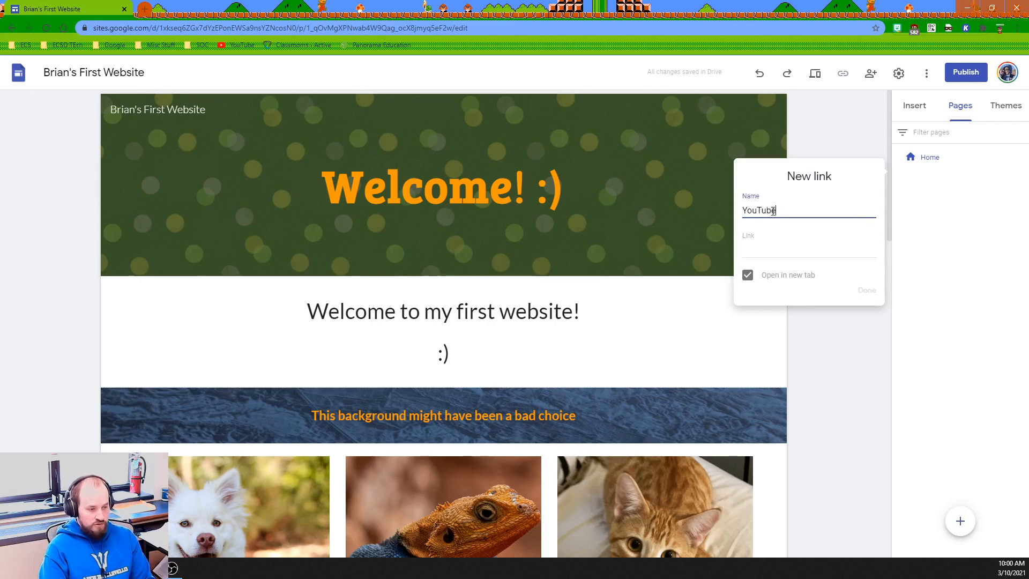
left_click(786, 255)
type("ww")
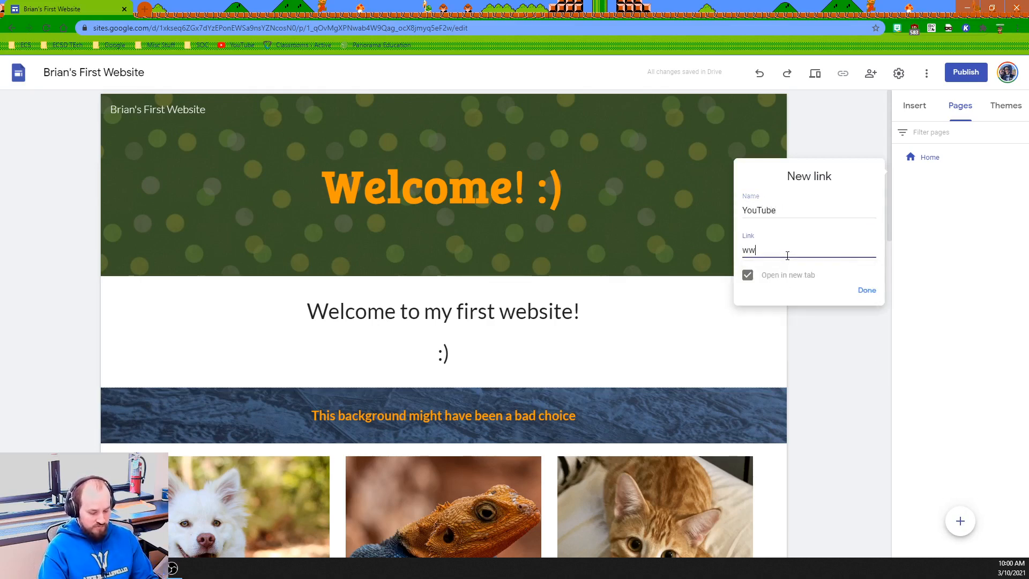
type("w.youtube.co")
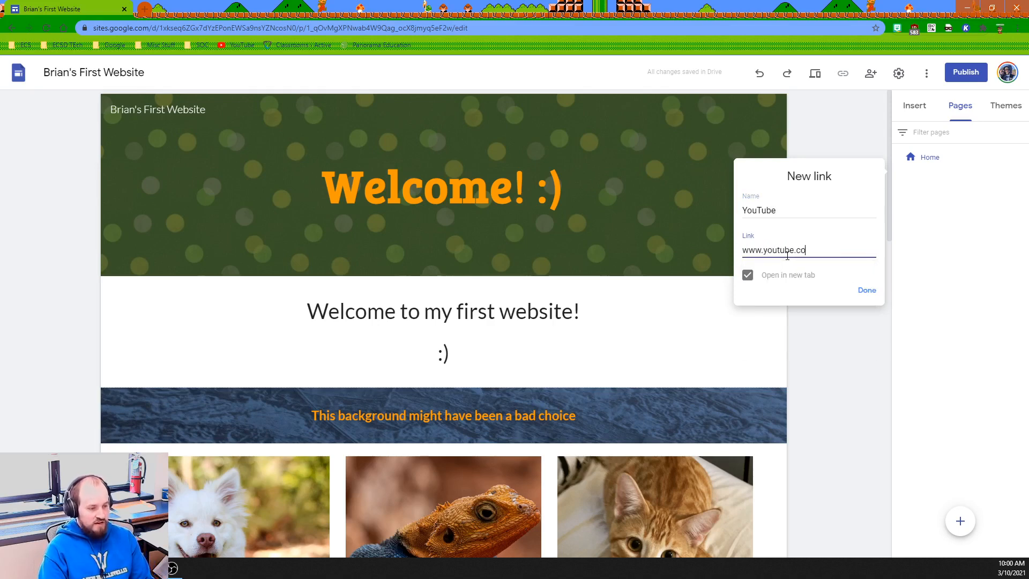
type("m")
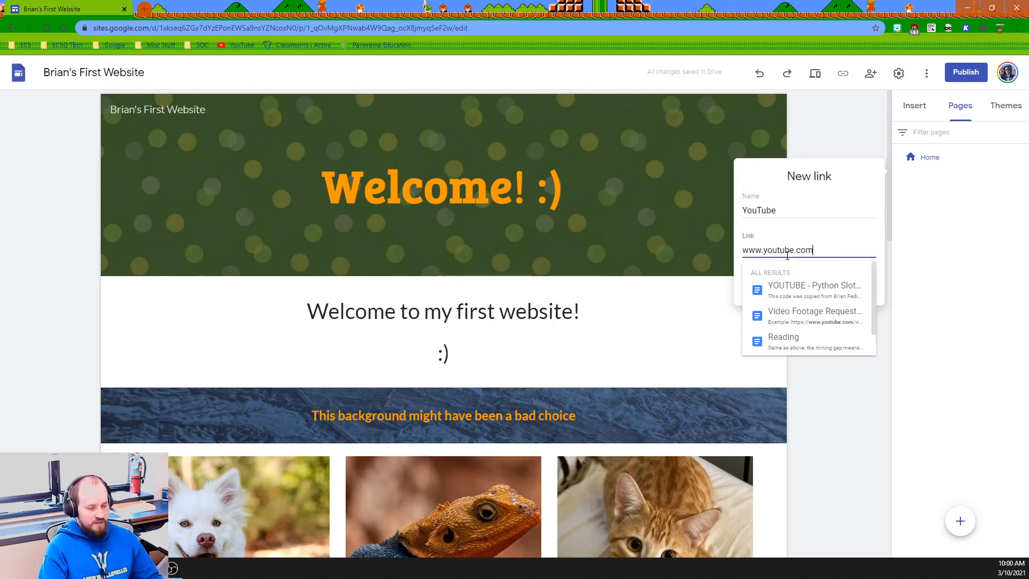
left_click(878, 242)
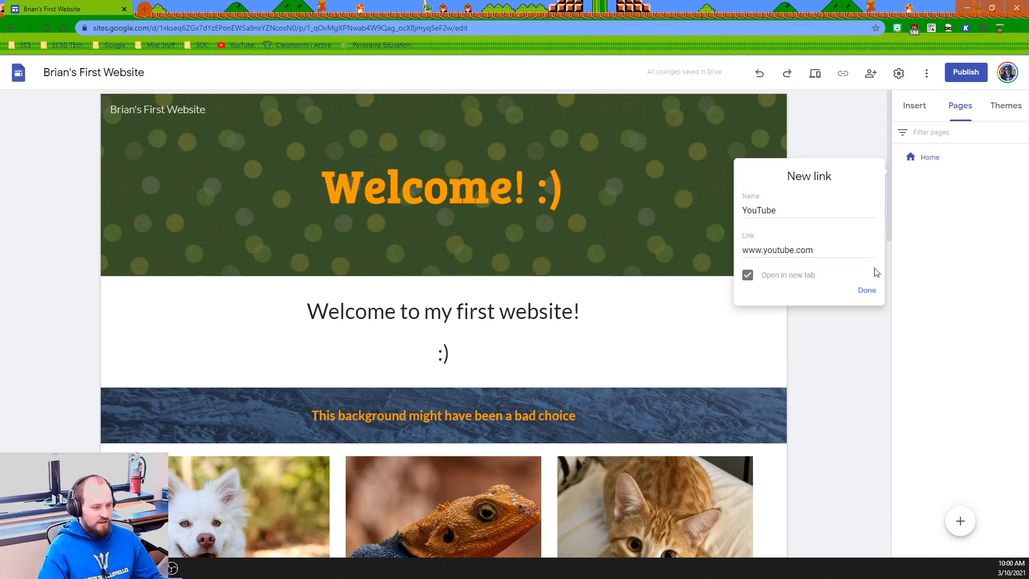
Step: Keep the YouTube link set to open in a new tab and add it to the site
left_click(748, 278)
left_click(748, 276)
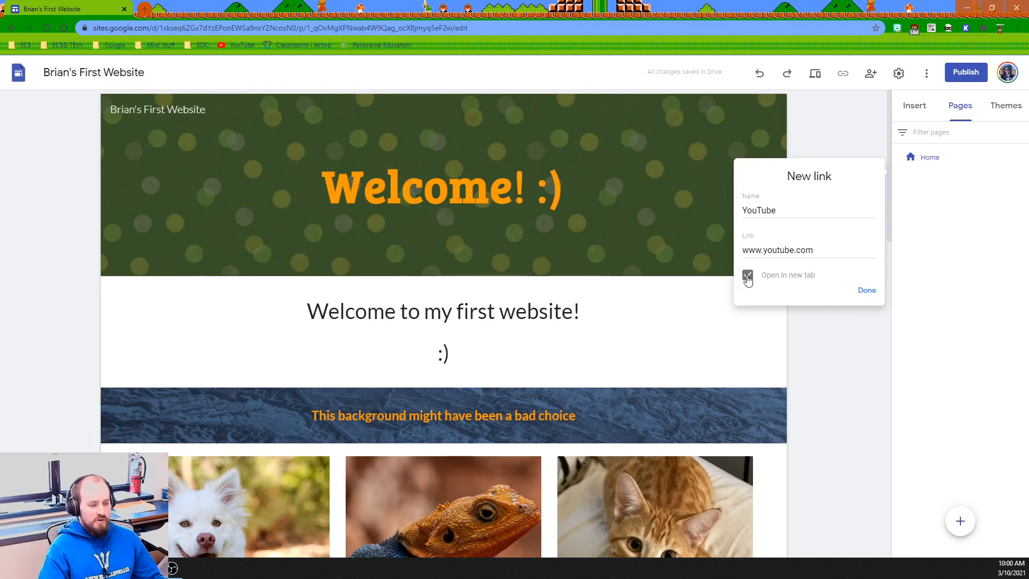
left_click(747, 278)
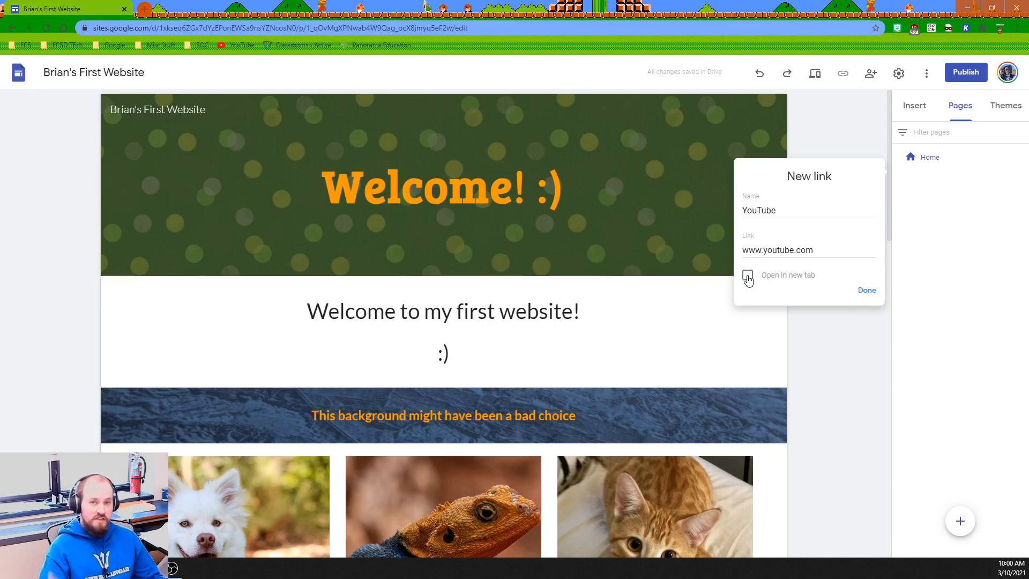
left_click(748, 278)
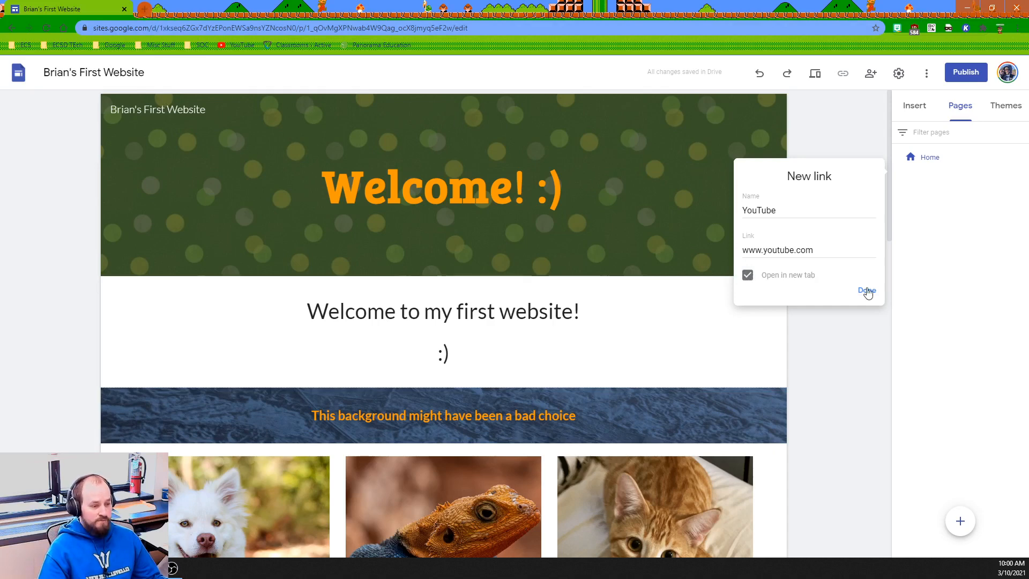
left_click(867, 291)
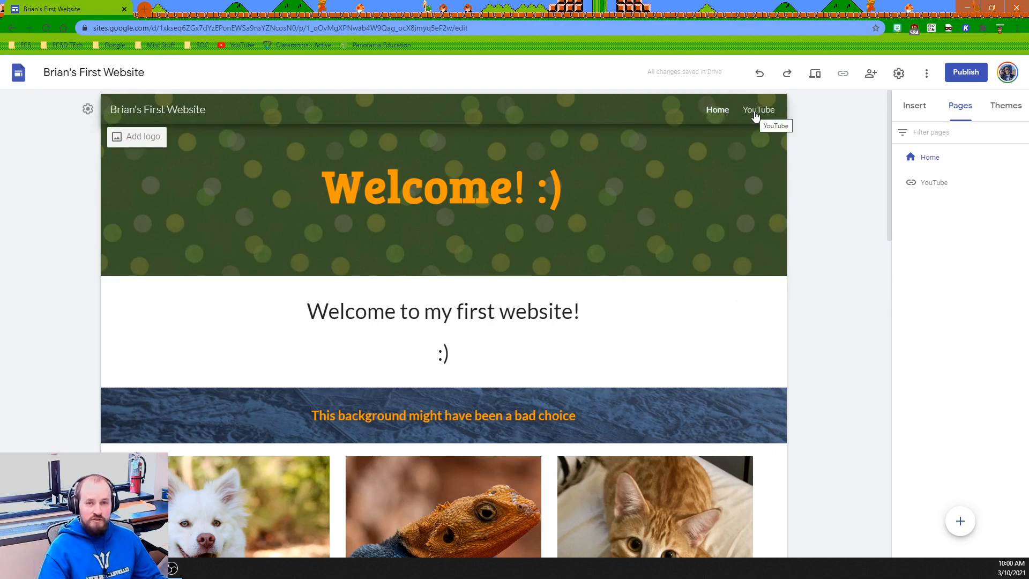
Step: Preview the site with its YouTube navigation entry, exit the preview and delete that link from the site
left_click(815, 74)
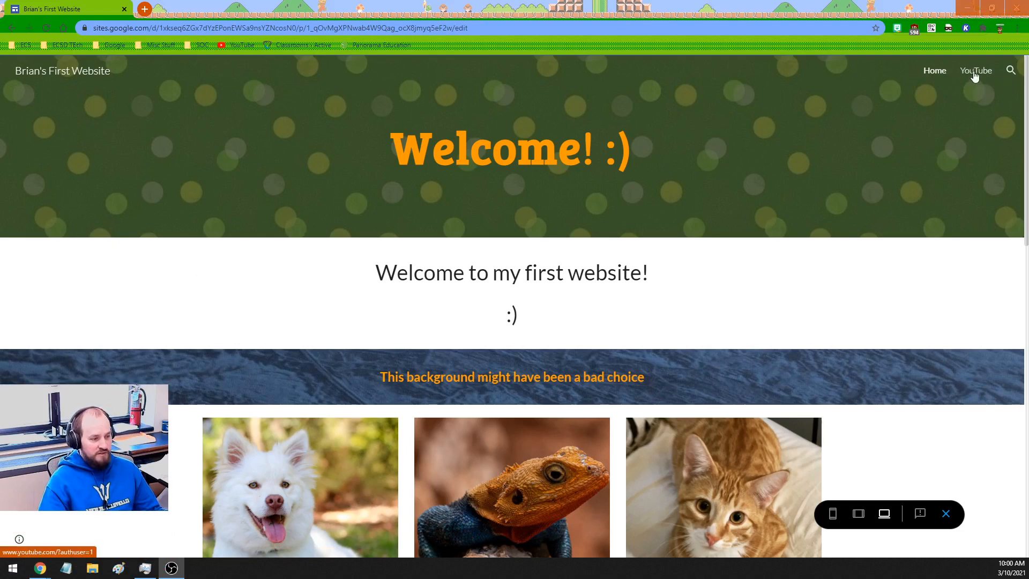
left_click(945, 515)
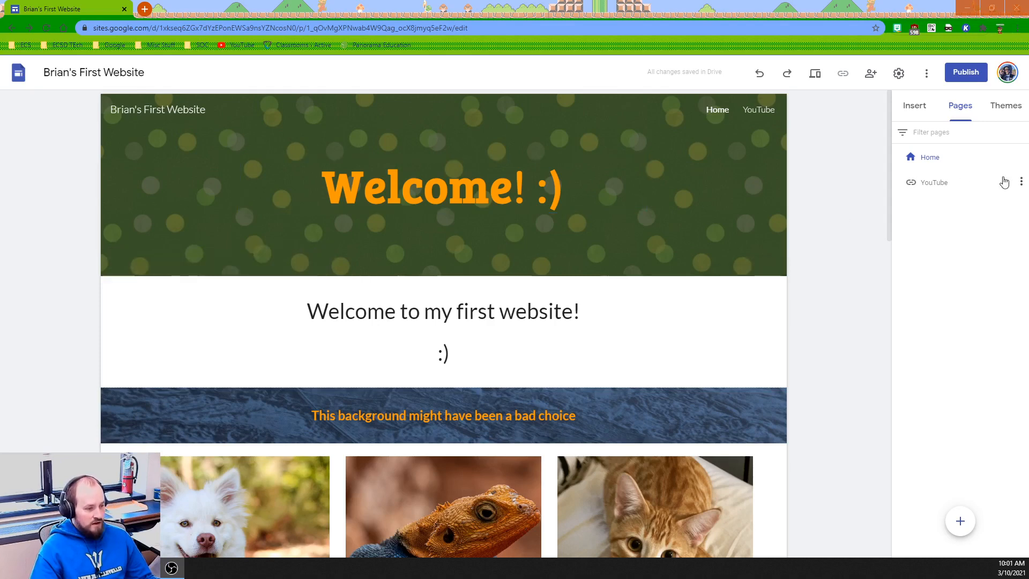
left_click(1021, 183)
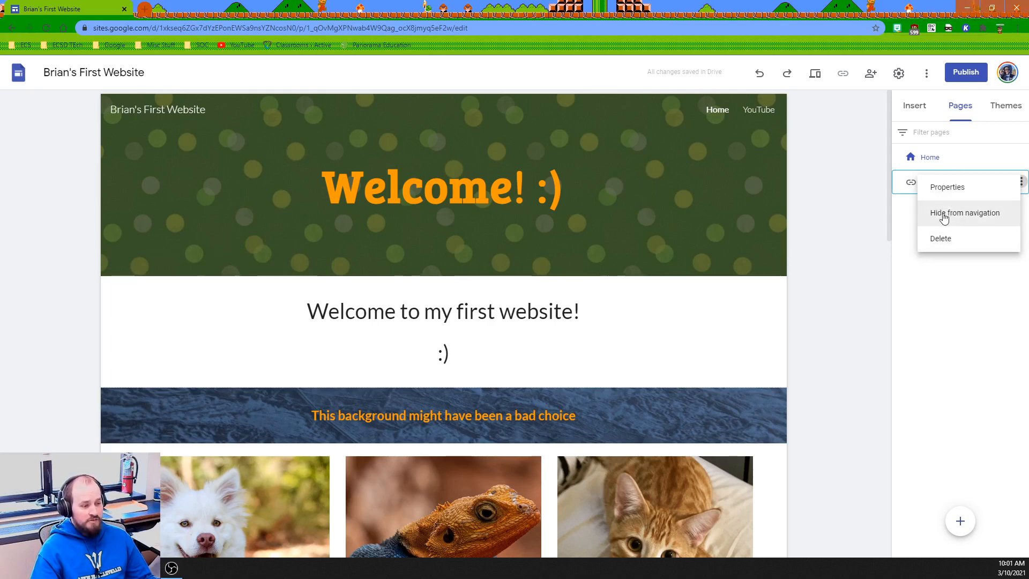
left_click(942, 241)
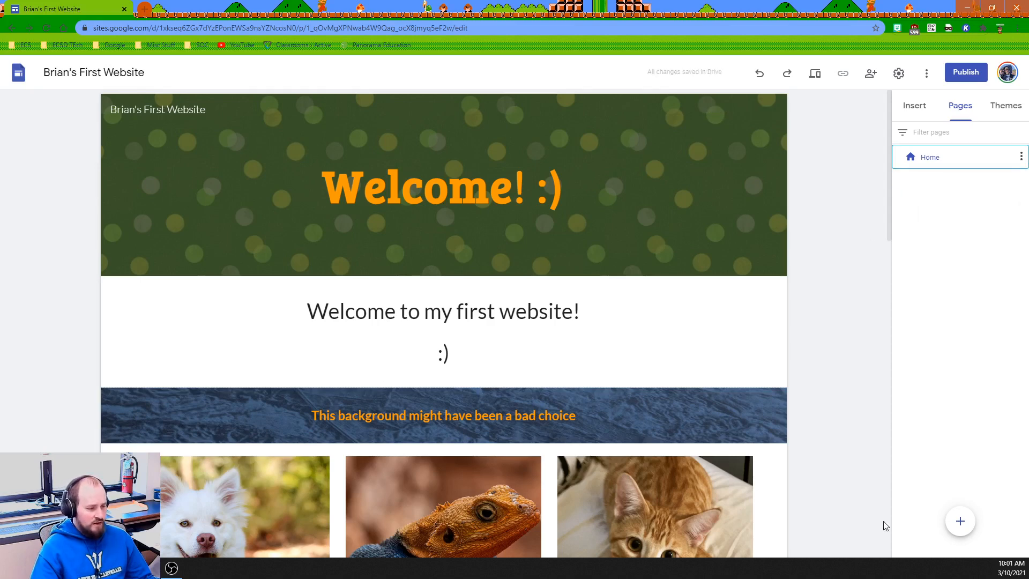
Step: Add a new page named Page 2 to the site, leaving its custom path blank
left_click(957, 523)
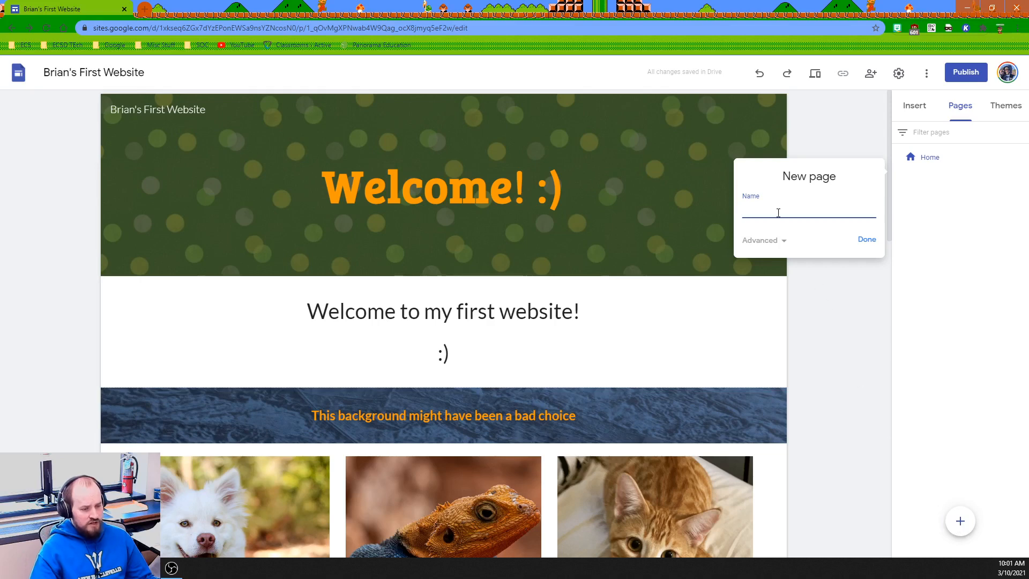
type("Page 2")
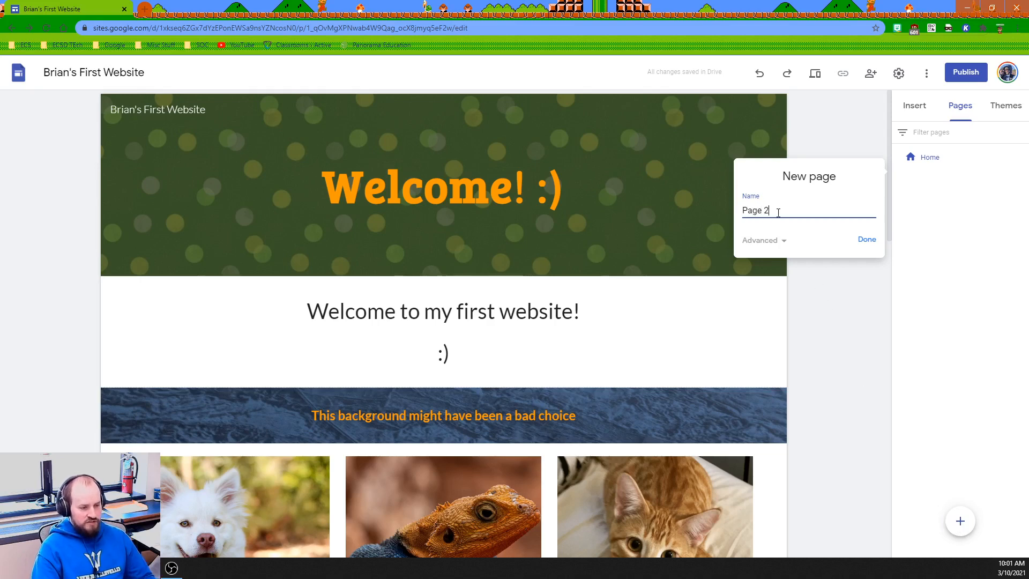
left_click(782, 241)
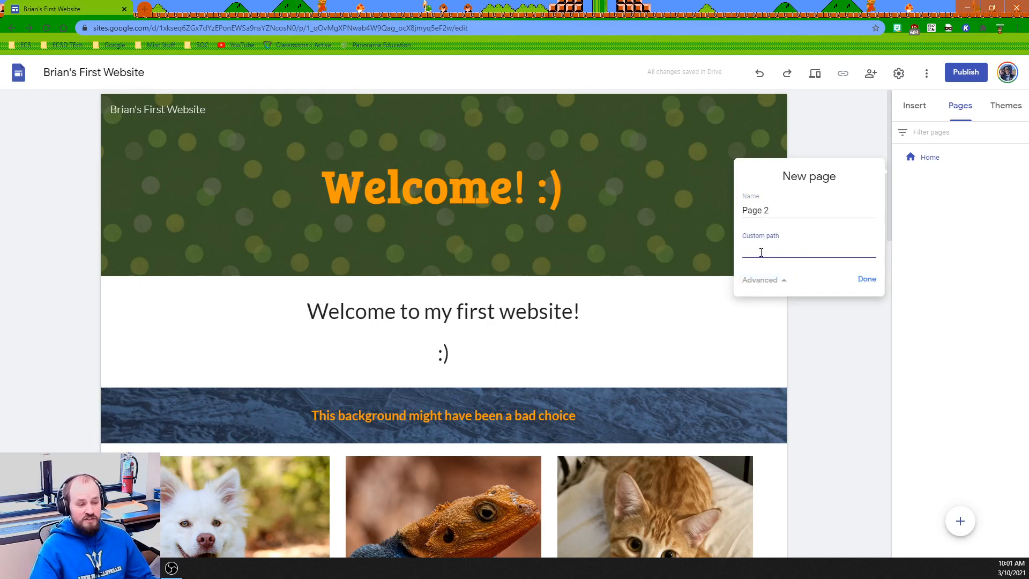
left_click(777, 280)
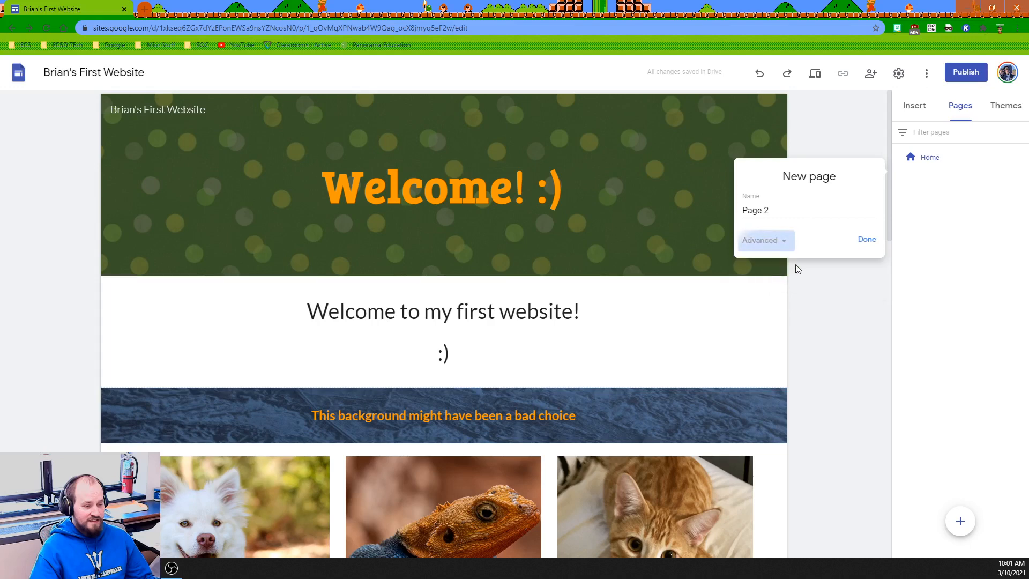
left_click(866, 241)
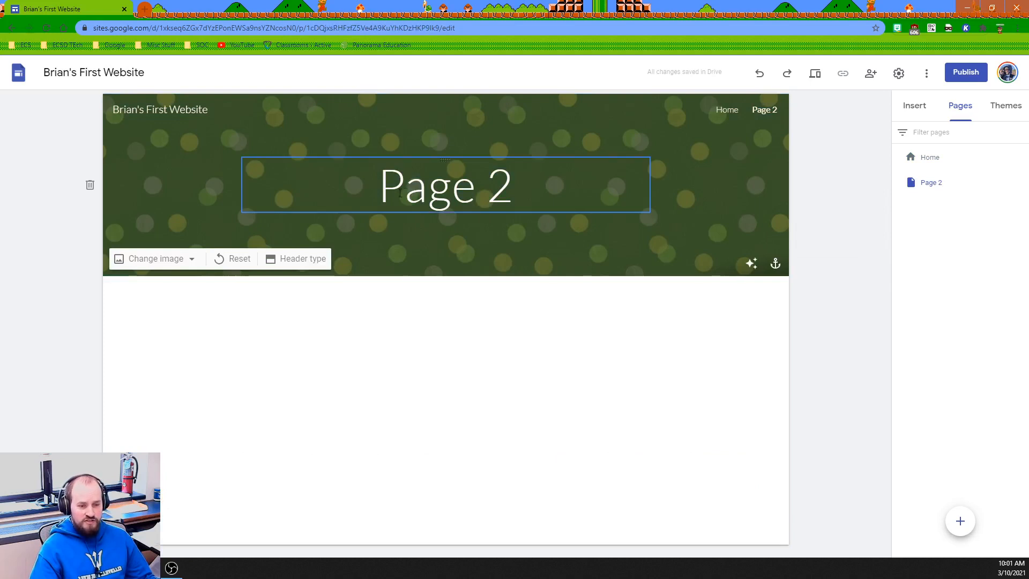
Step: Check the title text on Page 2 and switch between the Home page and Page 2
left_click_drag(379, 189, 522, 189)
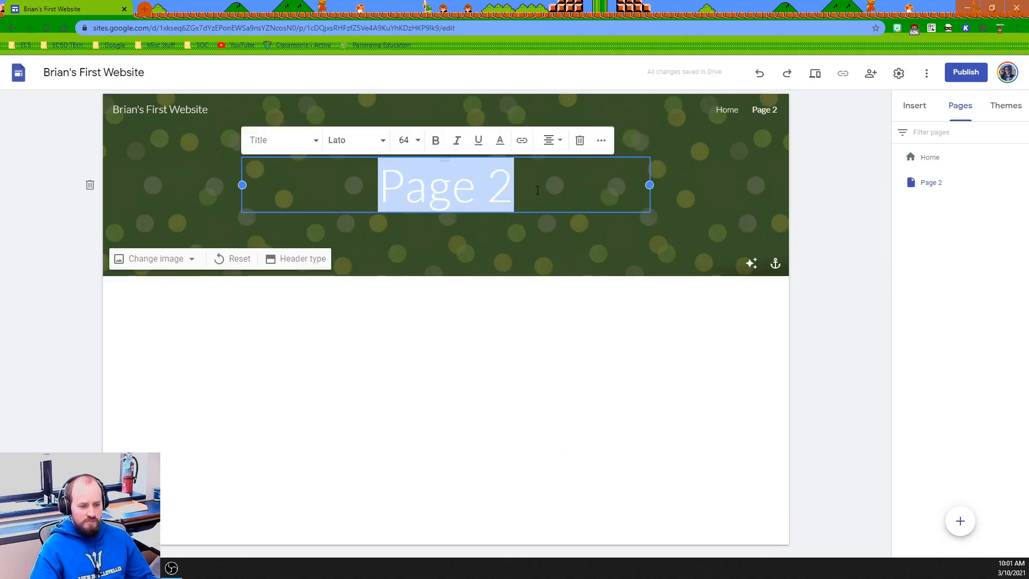
left_click(527, 322)
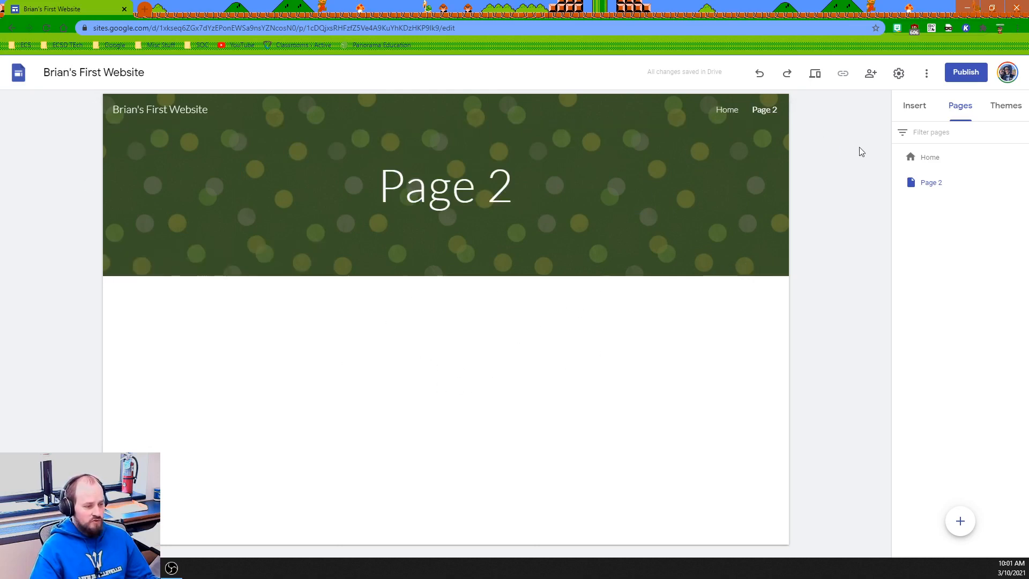
left_click(925, 158)
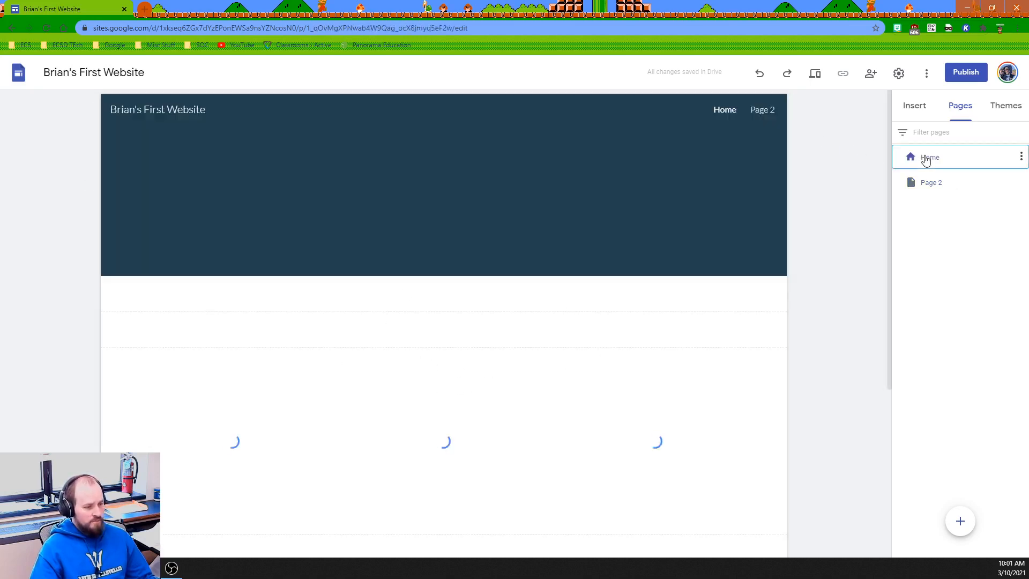
left_click(925, 189)
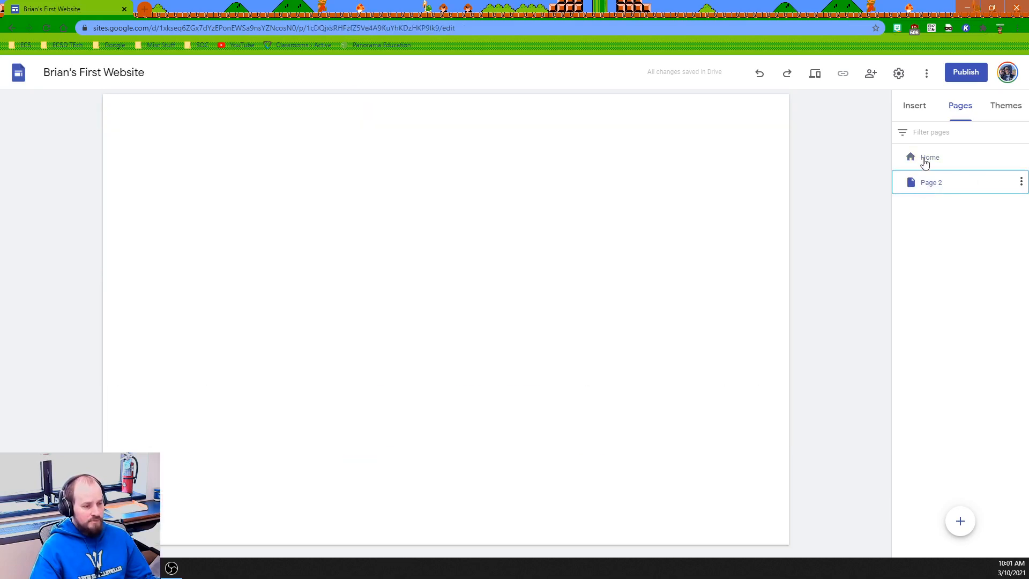
Step: Cut the section with the three animal photos from the Home page
left_click(925, 159)
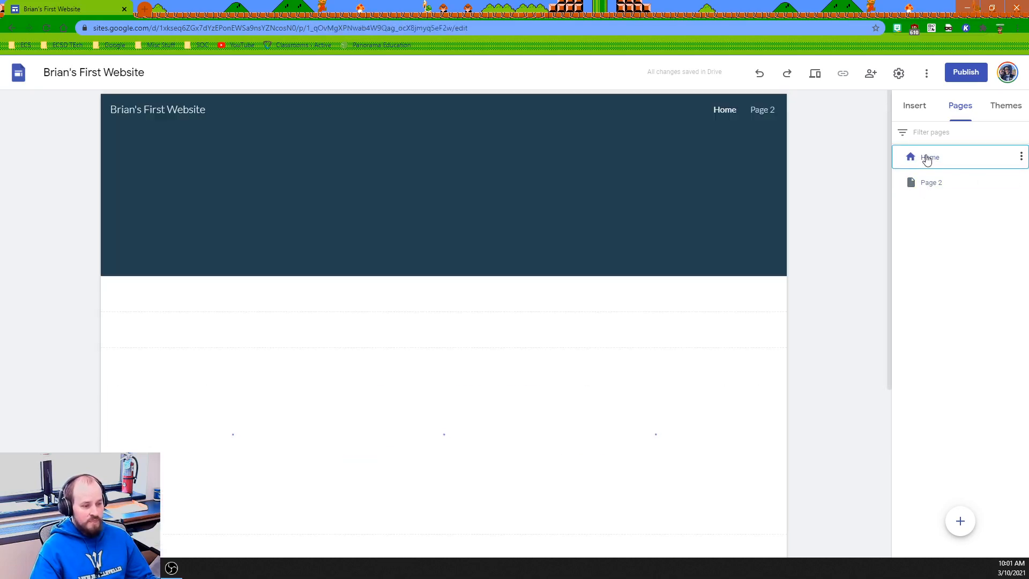
scroll(419, 281, "down", 2)
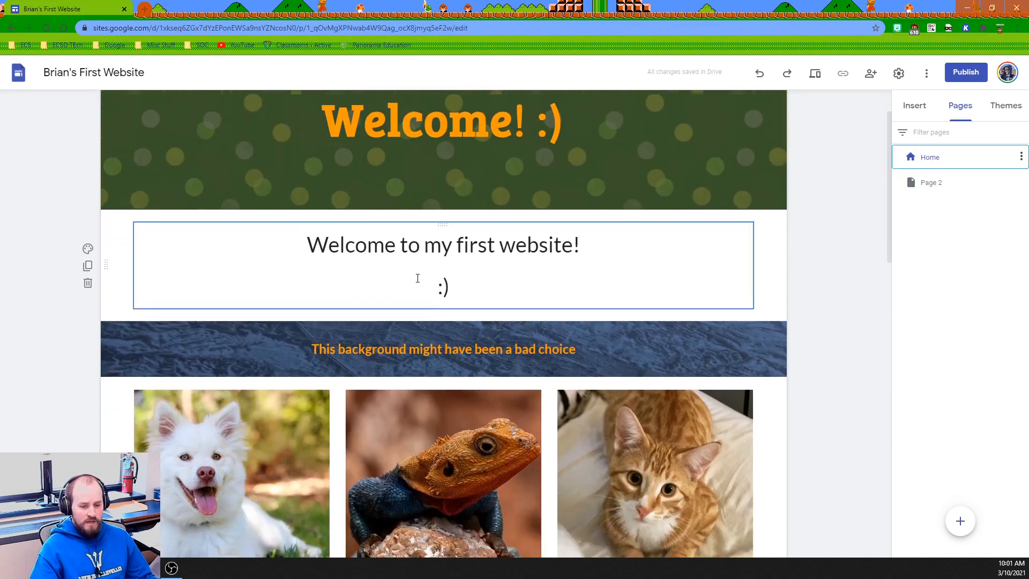
scroll(417, 277, "down", 3)
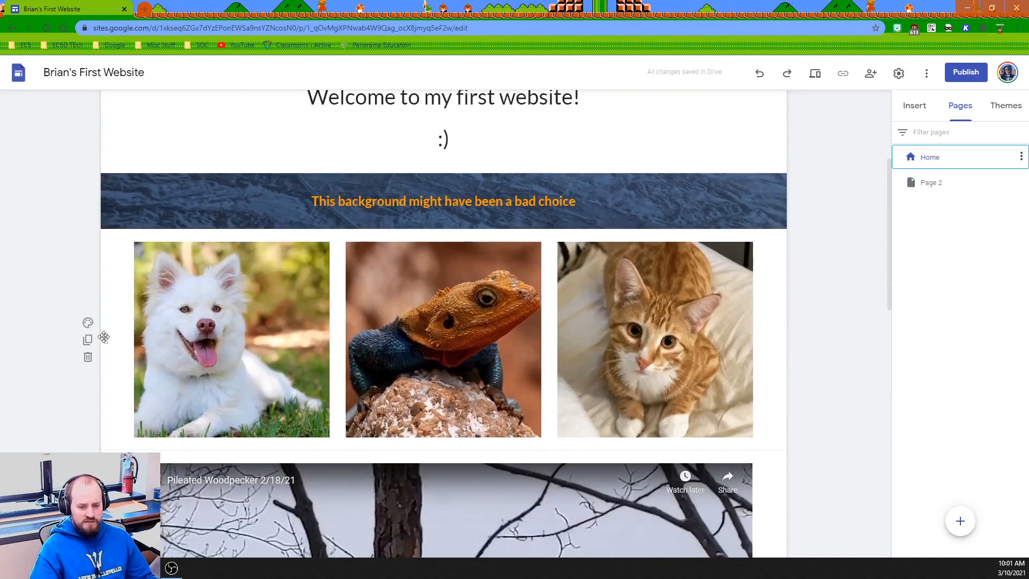
left_click(123, 339)
left_click(74, 277)
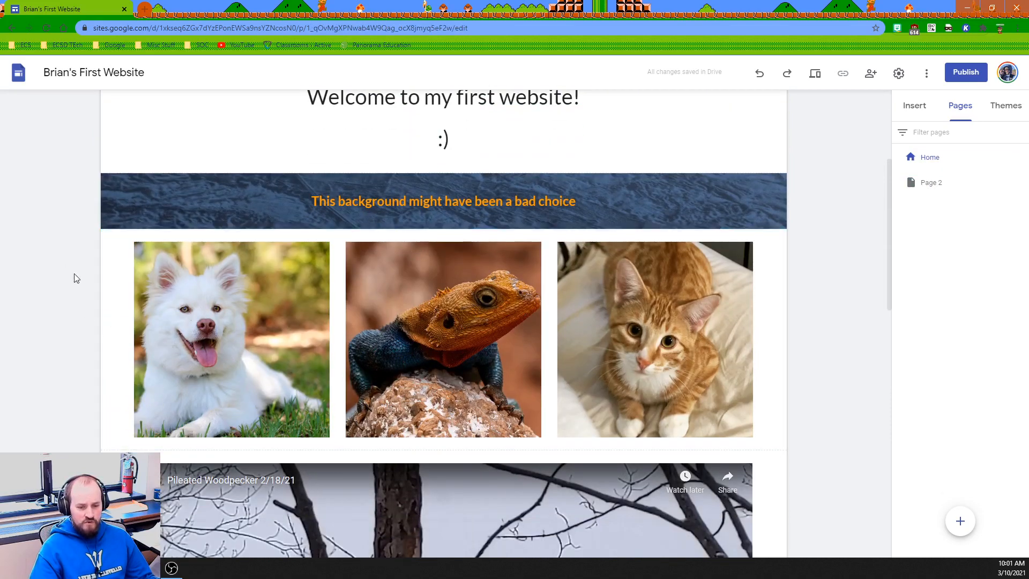
mouse_move(80, 280)
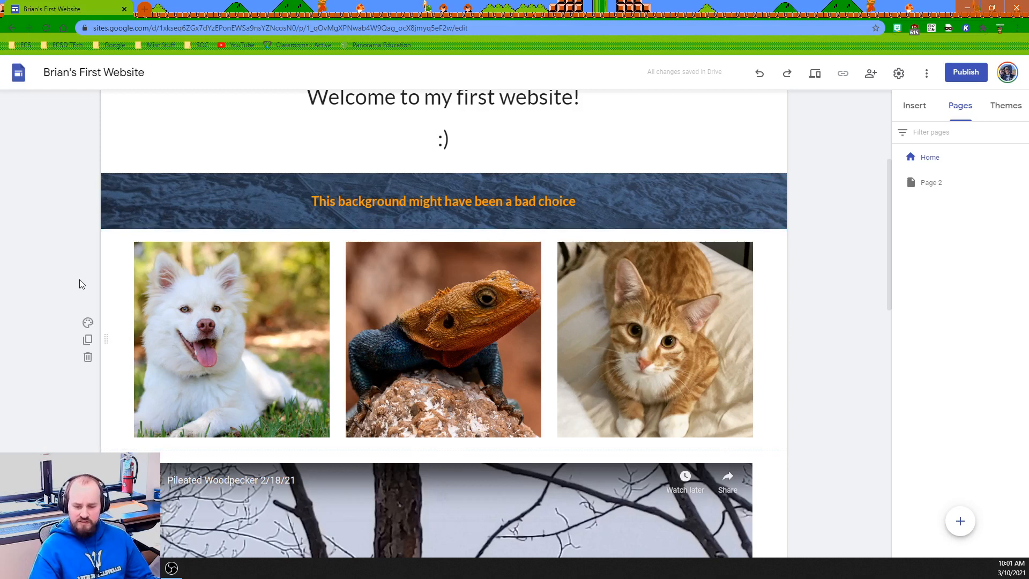
left_click(212, 313)
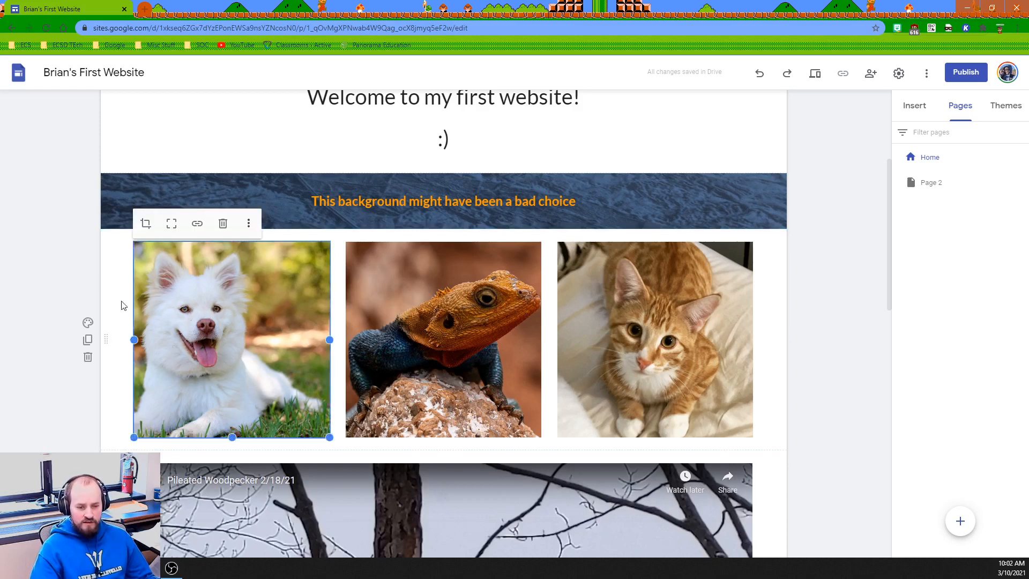
left_click(338, 274)
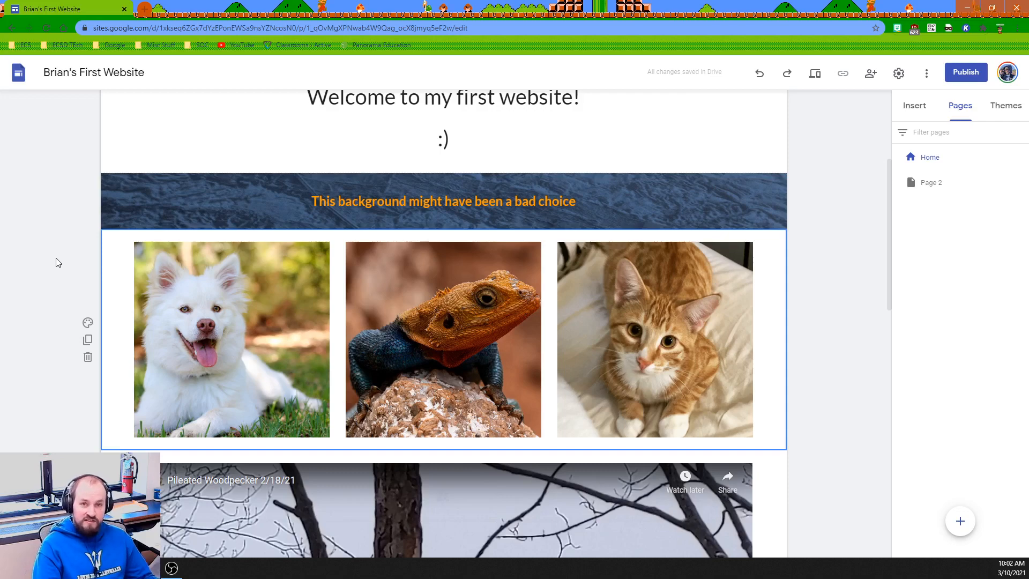
key("Delete")
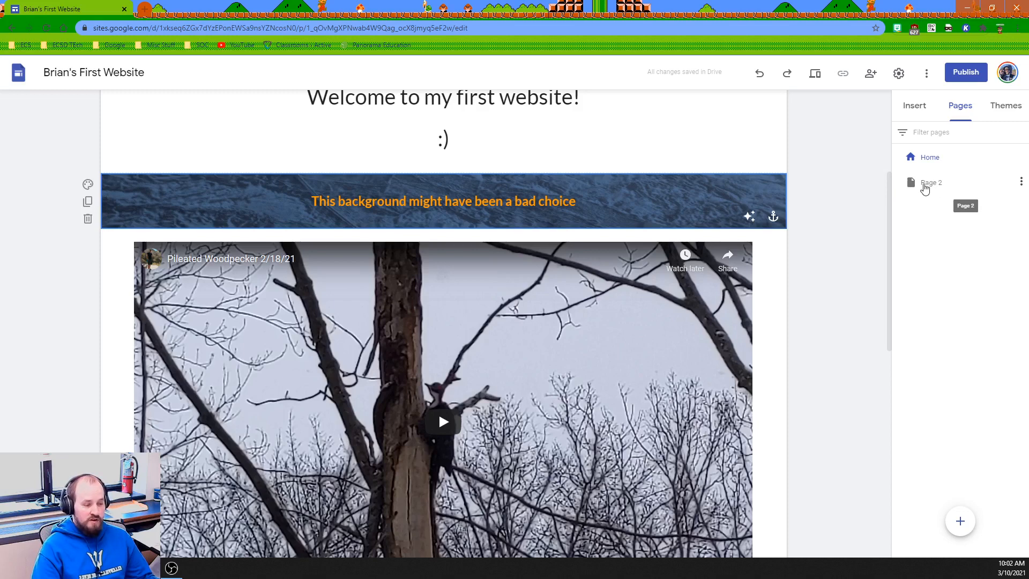
Step: Paste the cut three-photo section below the header on Page 2
left_click(923, 183)
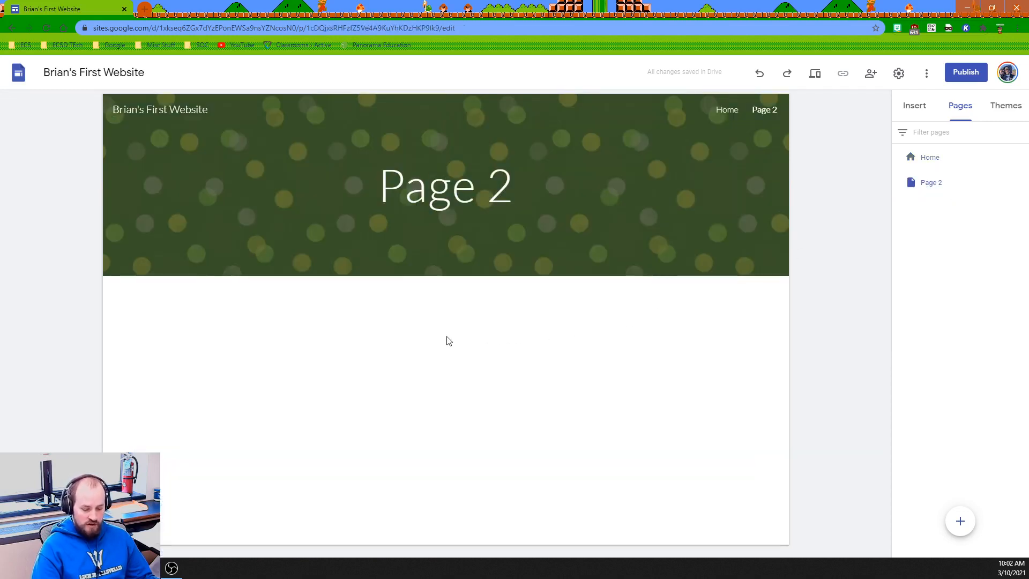
key("ctrl+v")
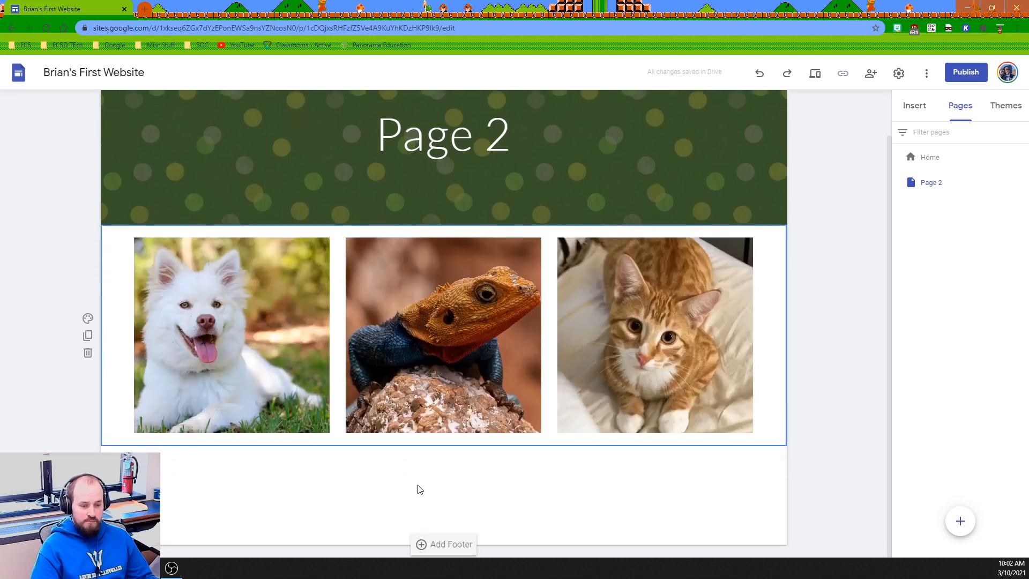
scroll(739, 371, "up", 2)
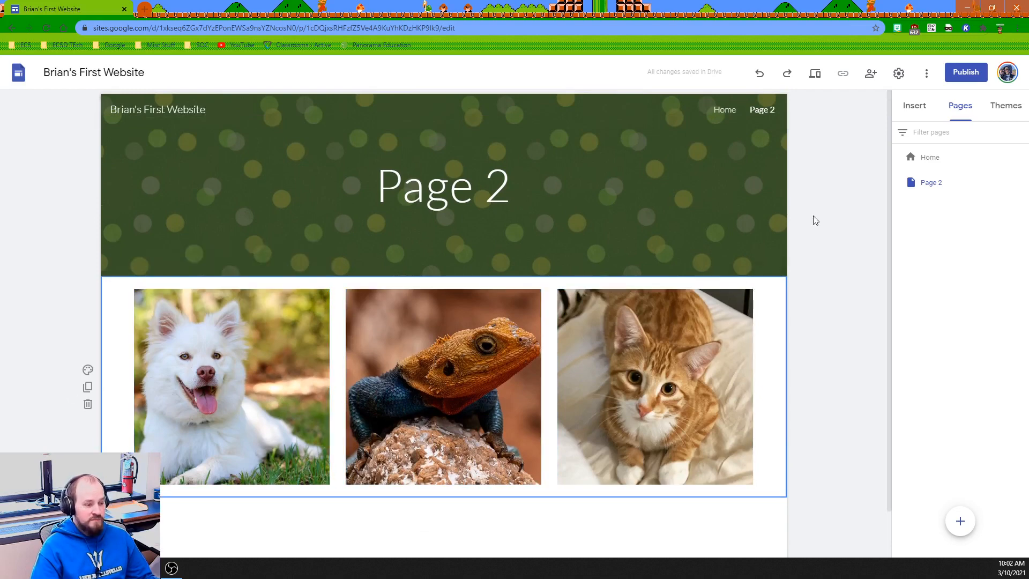
Step: Review the remaining Home page content and add a new page named Page 3 to the site
left_click(931, 156)
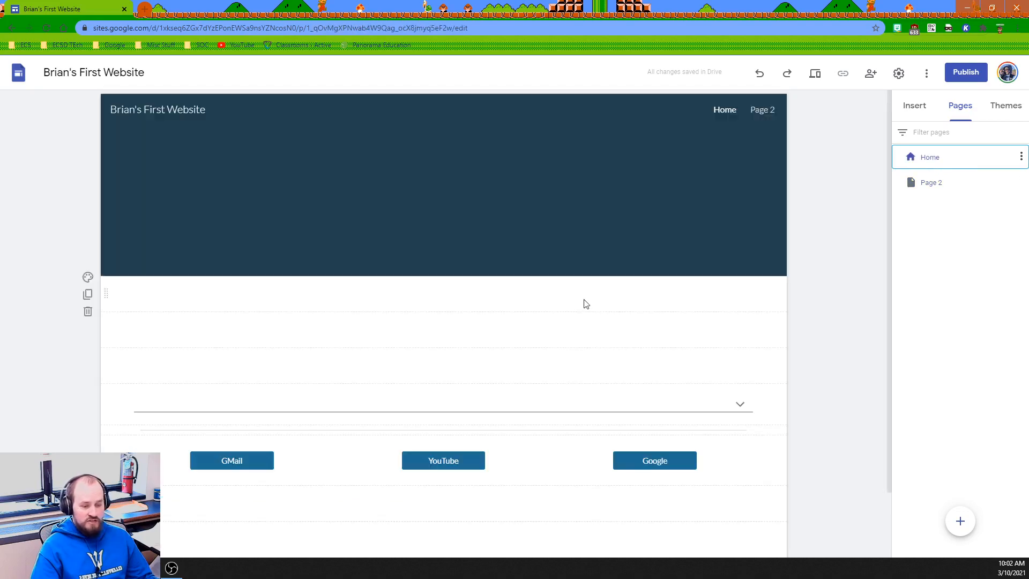
scroll(574, 312, "down", 8)
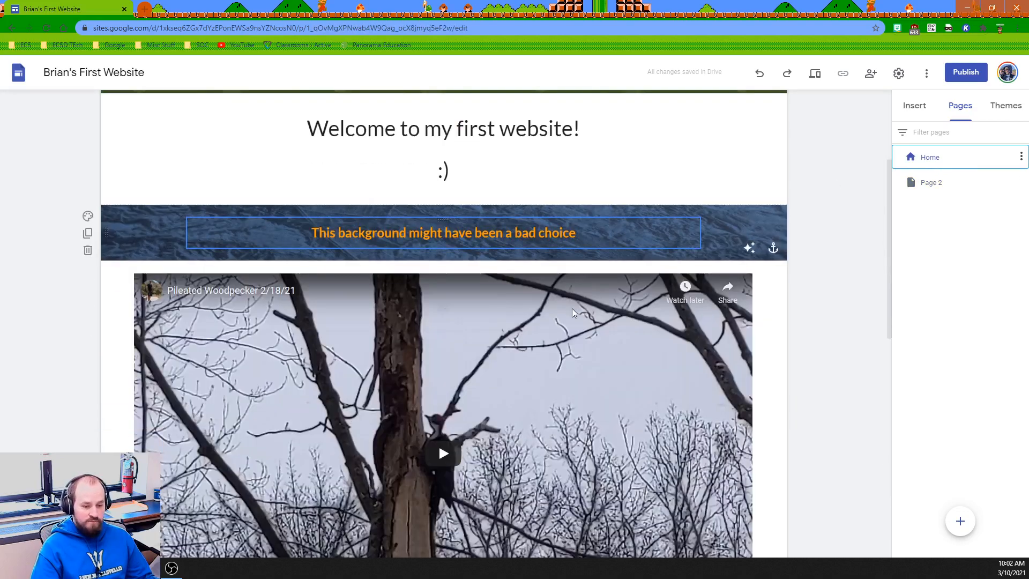
scroll(571, 305, "down", 5)
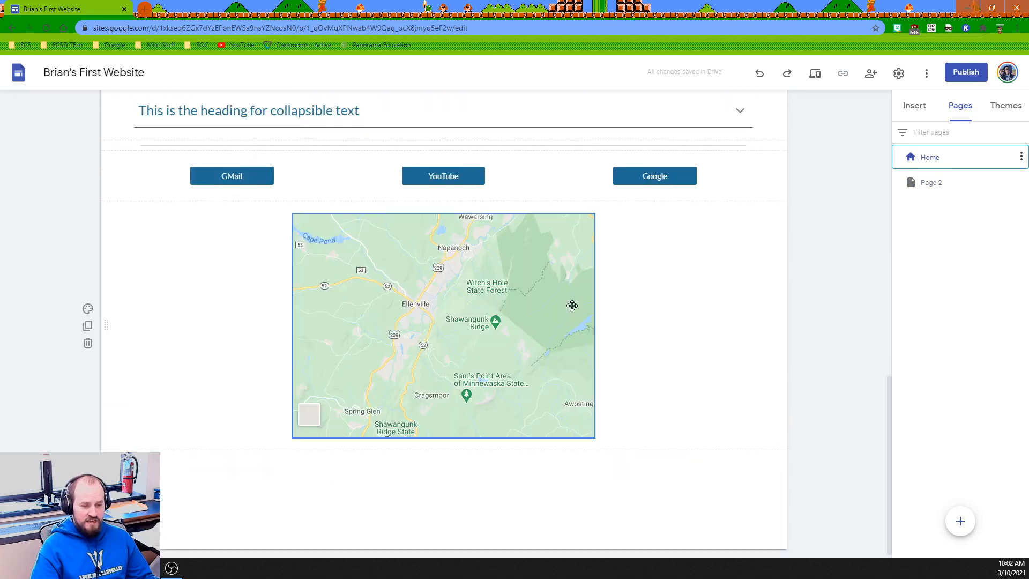
scroll(572, 306, "up", 13)
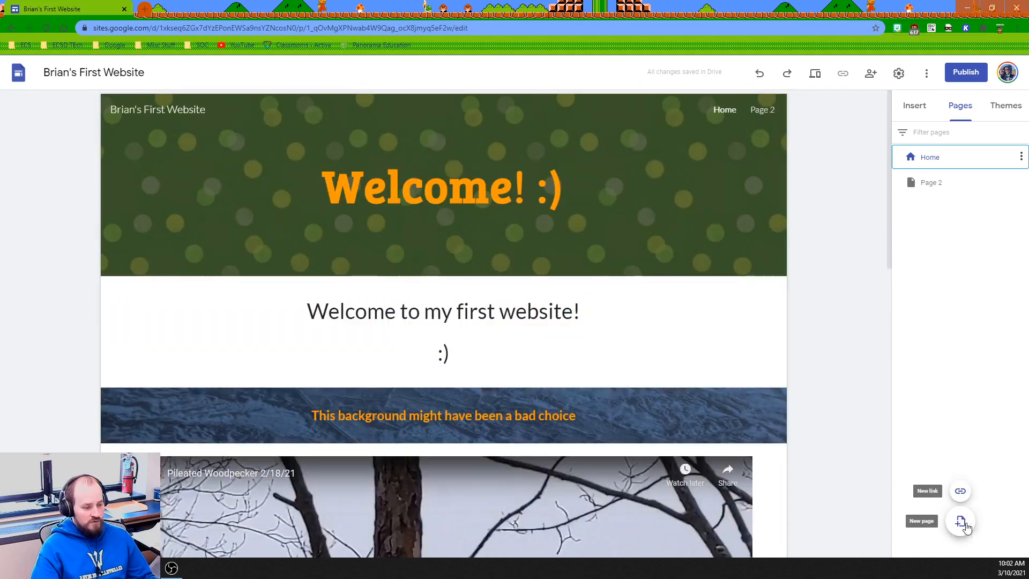
left_click(959, 522)
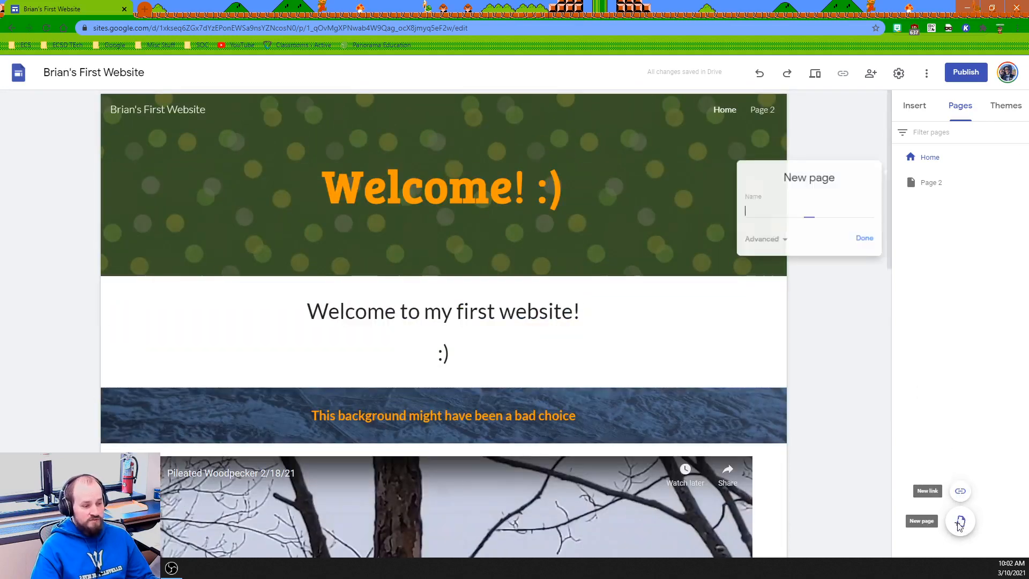
type("P")
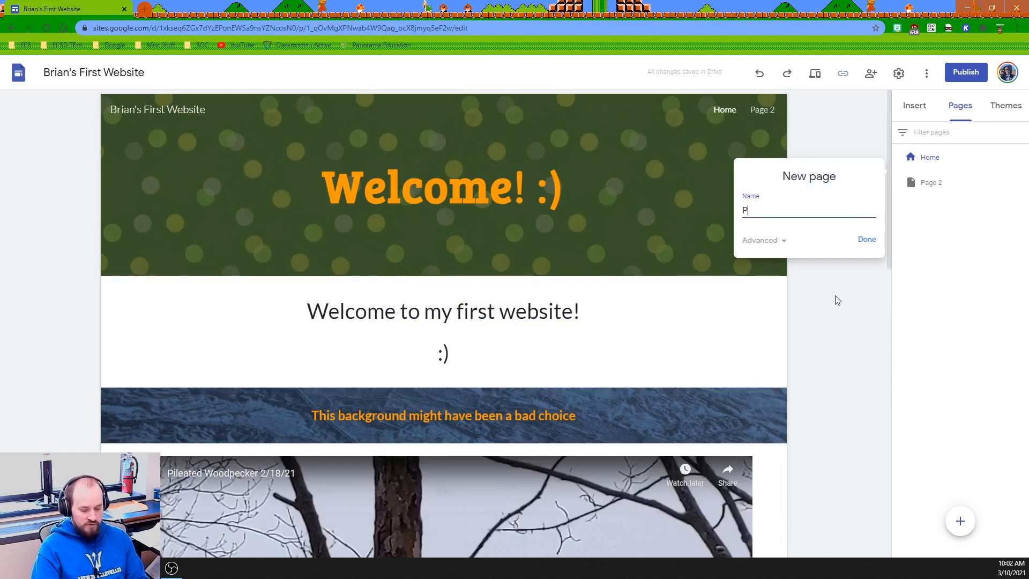
type("age 3")
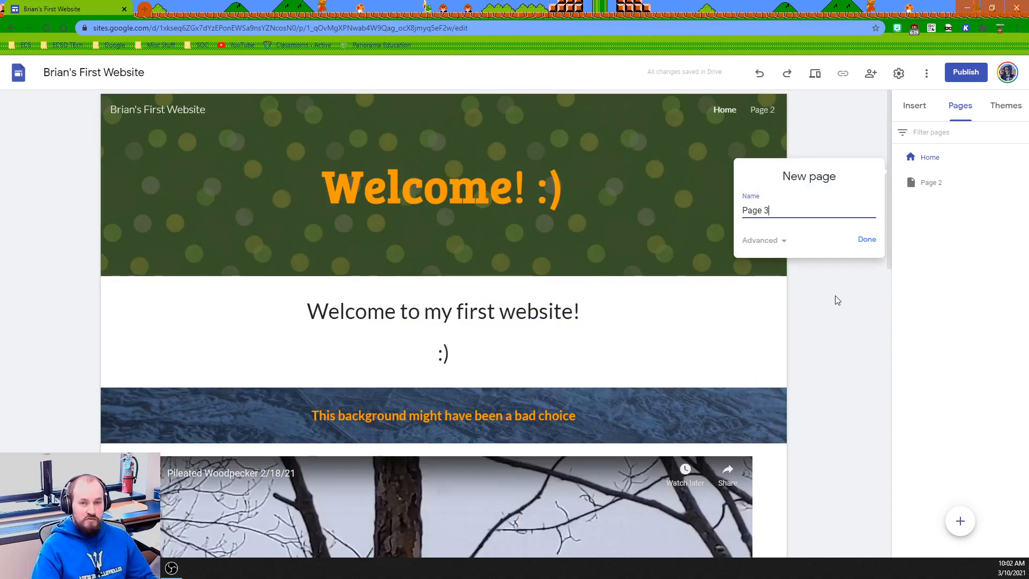
left_click(865, 240)
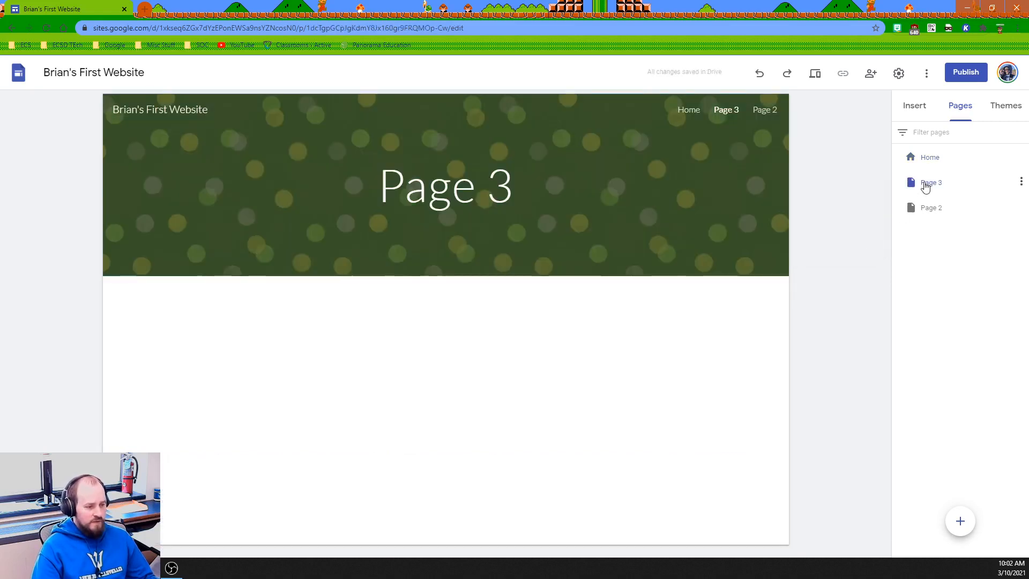
Step: Look through the site's pages and reorder them so that Page 3 comes after Page 2
left_click(925, 185)
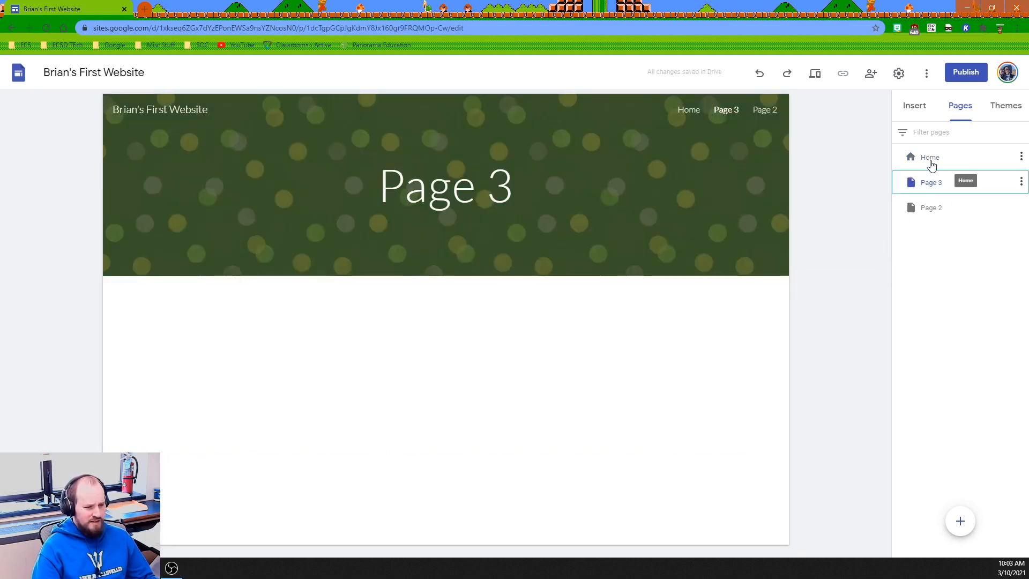
left_click(932, 160)
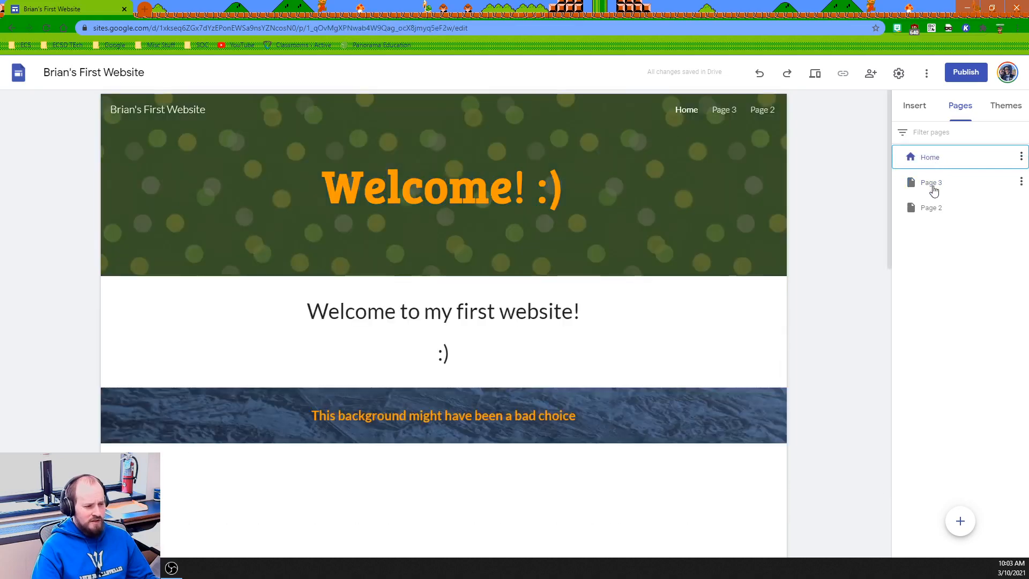
left_click(932, 212)
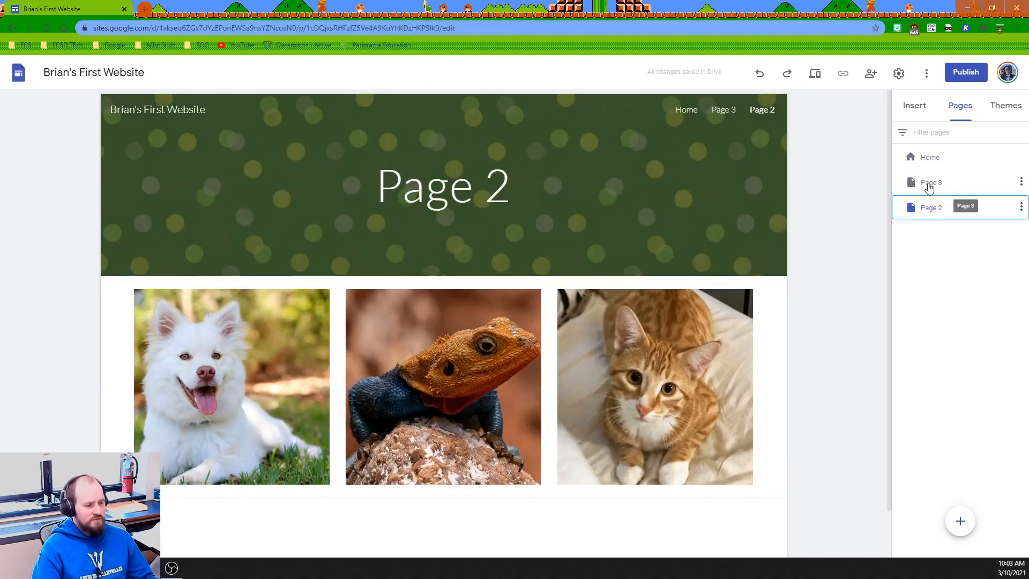
left_click_drag(932, 186, 930, 223)
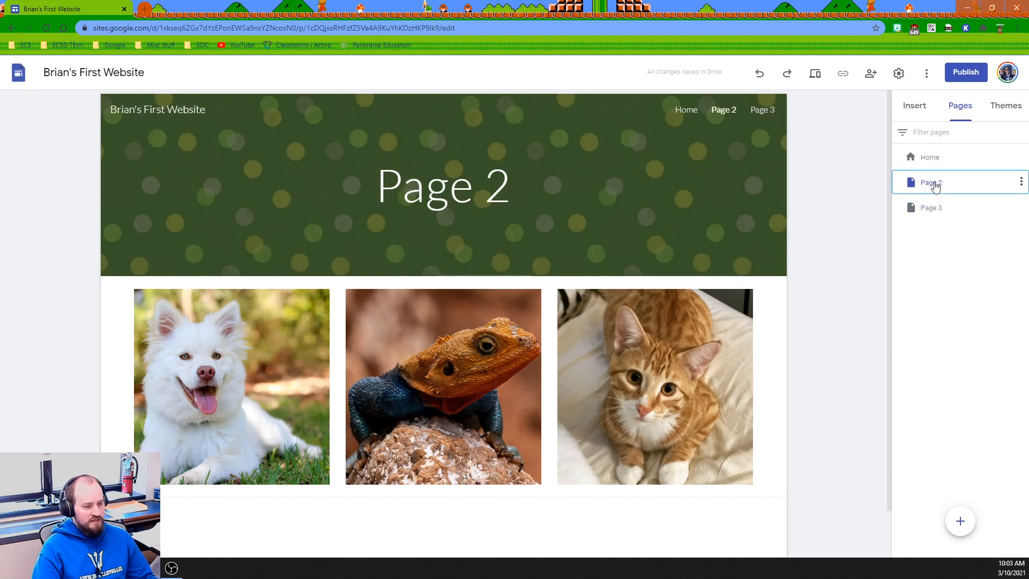
Step: Nest Page 3 under Page 2 as a subpage, check the navigation, and move it back to the top level below Page 2
left_click(932, 209)
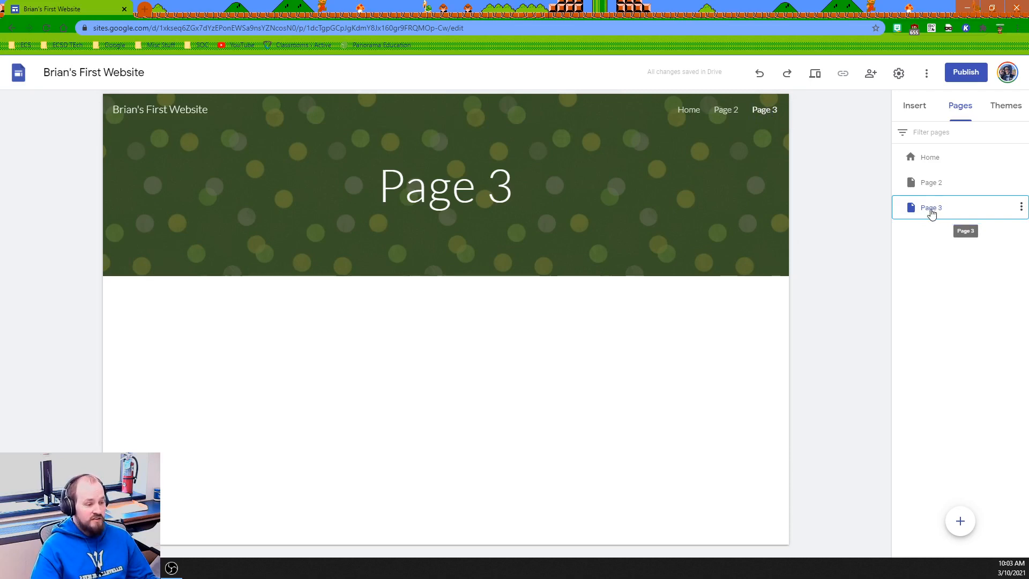
left_click_drag(934, 212, 925, 183)
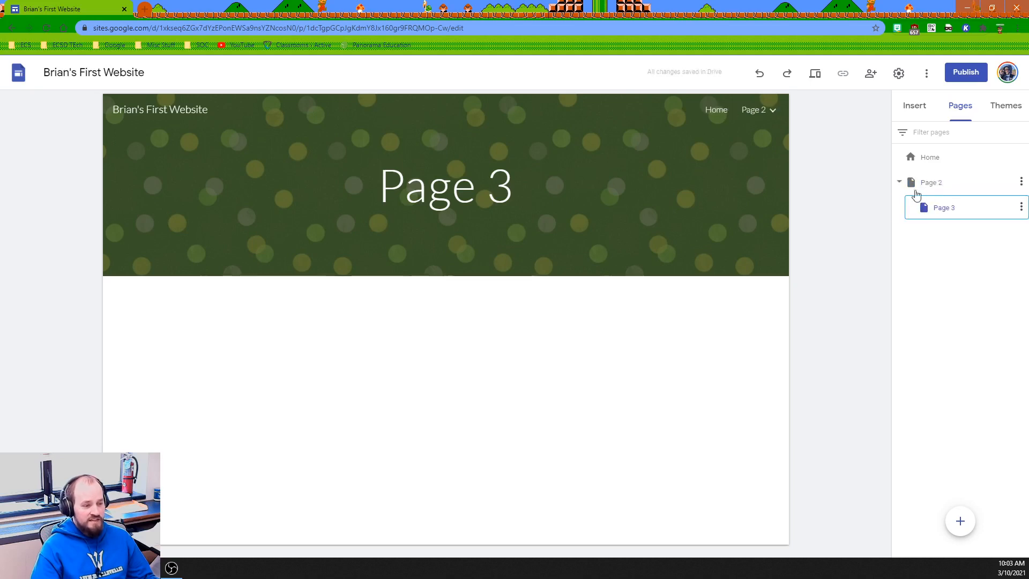
mouse_move(742, 109)
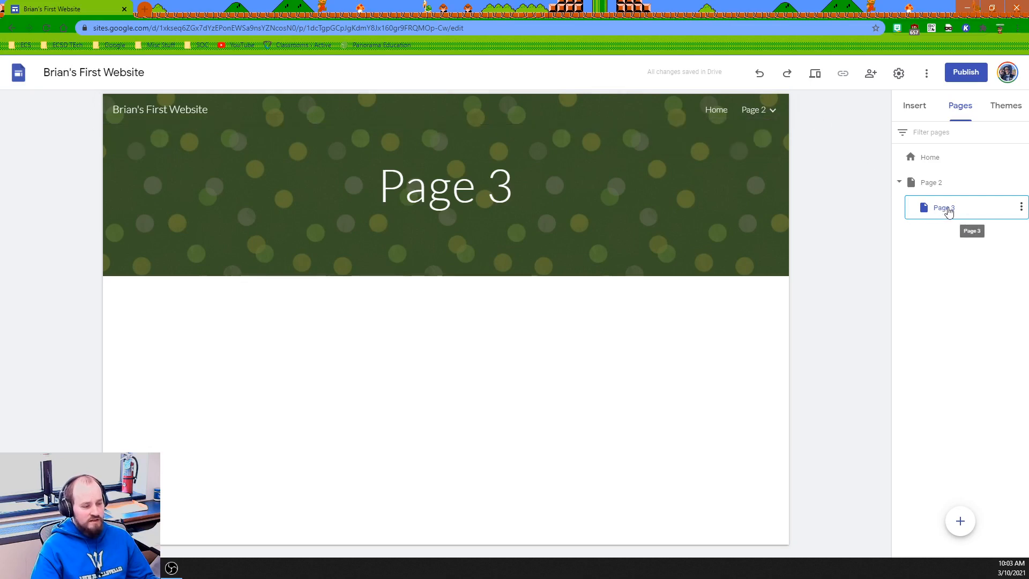
left_click_drag(948, 212, 913, 222)
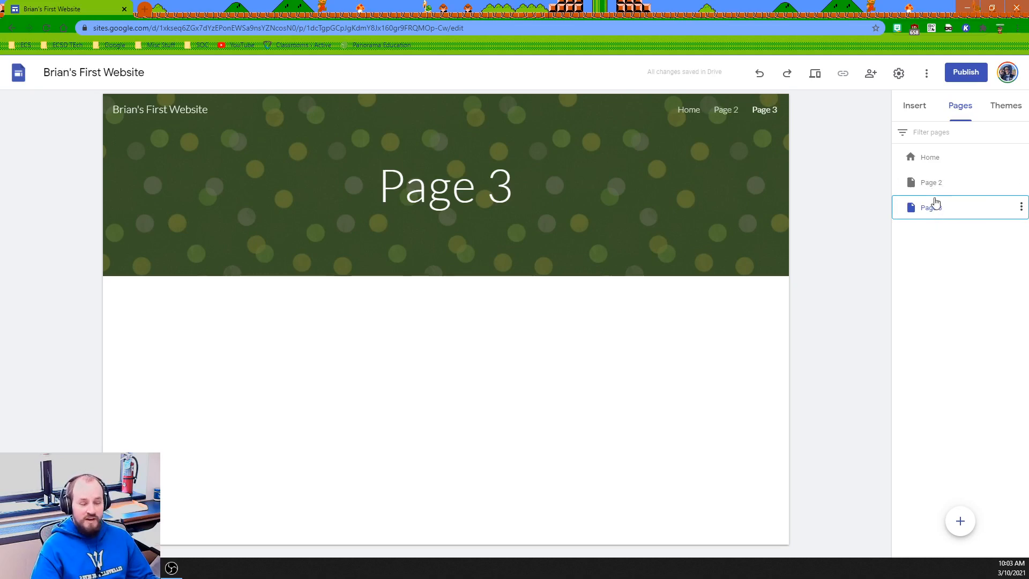
Step: Cut the section with the Pileated Woodpecker video from the Home page
left_click(923, 158)
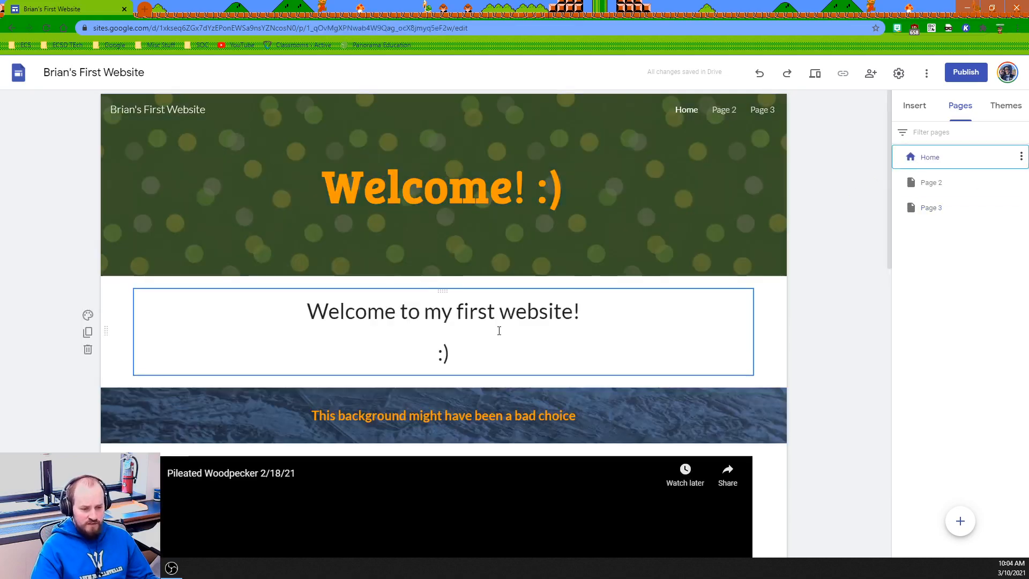
scroll(499, 331, "down", 4)
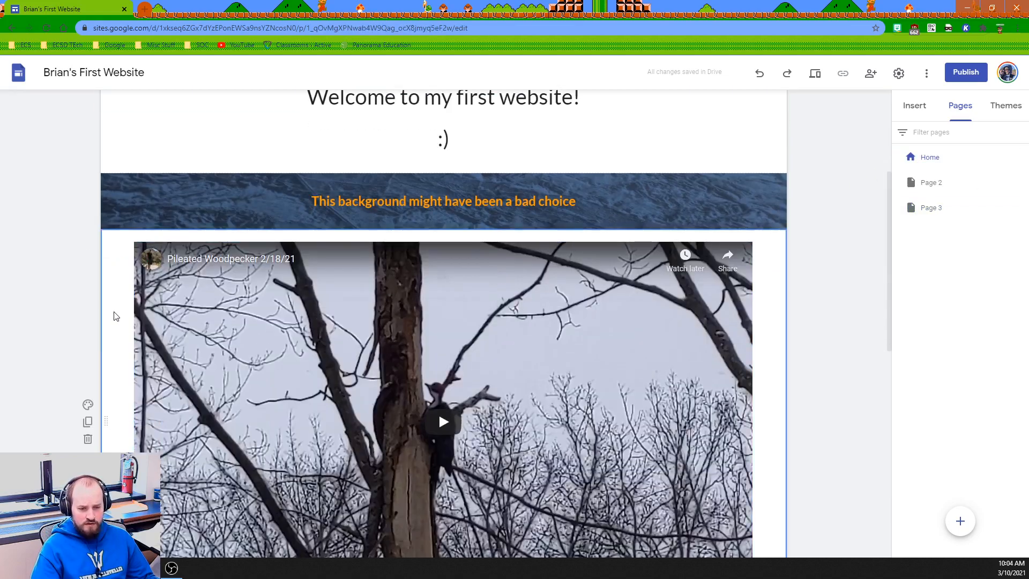
scroll(112, 303, "down", 2)
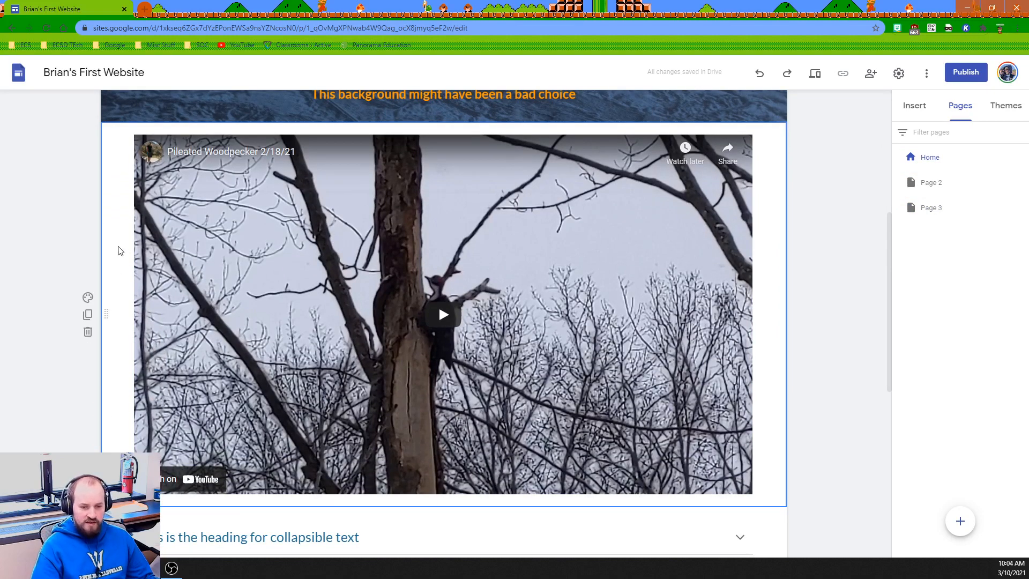
key("Delete")
scroll(719, 331, "up", 3)
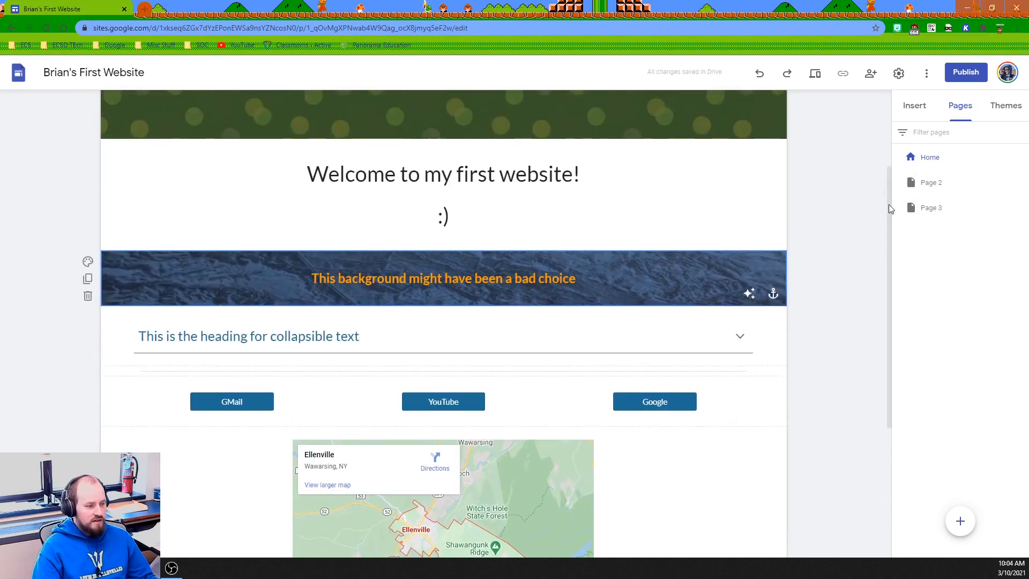
Step: Paste the cut video section below the header on Page 3 and return to Page 2
left_click(911, 213)
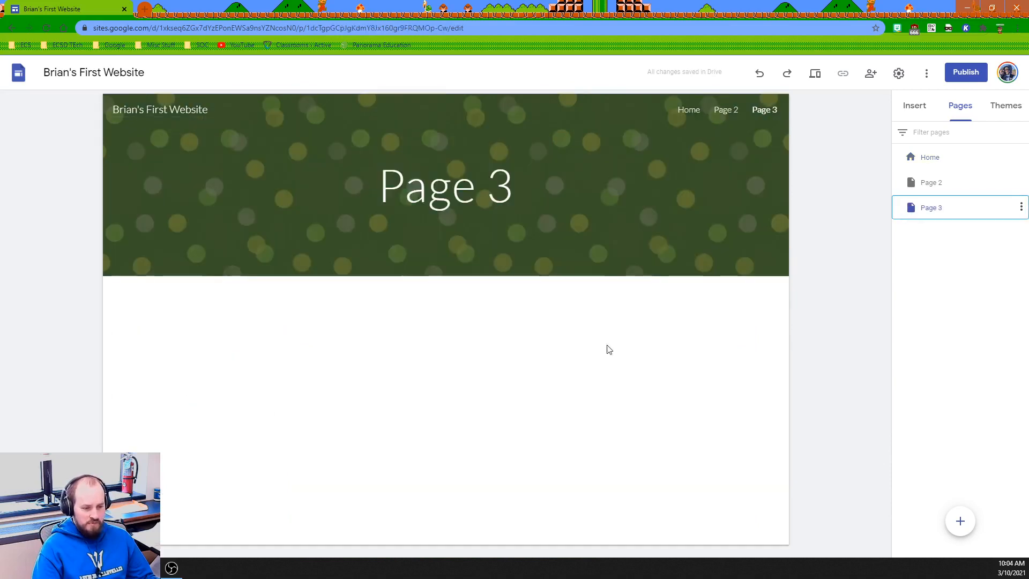
key("ctrl+v")
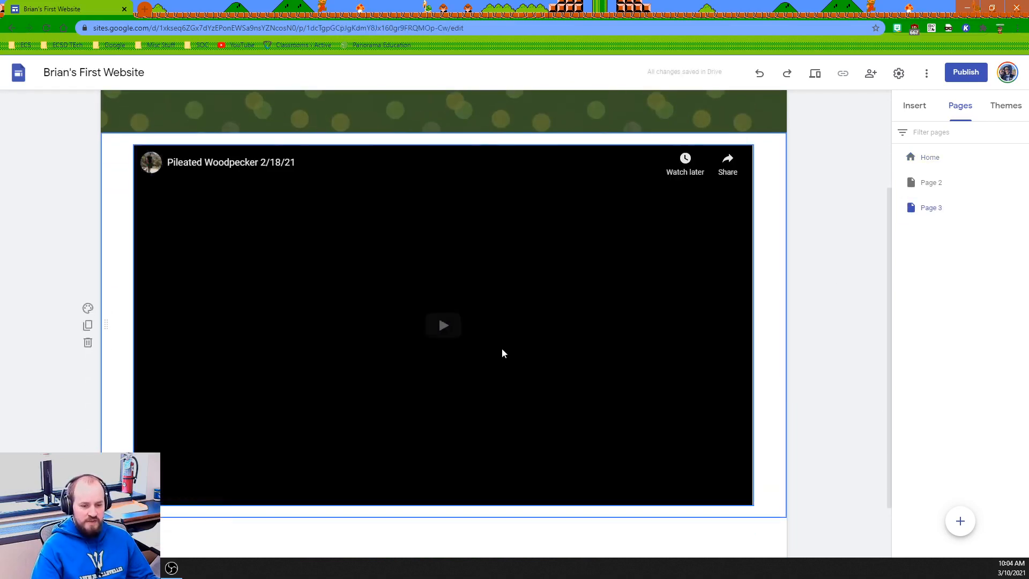
scroll(812, 295, "up", 3)
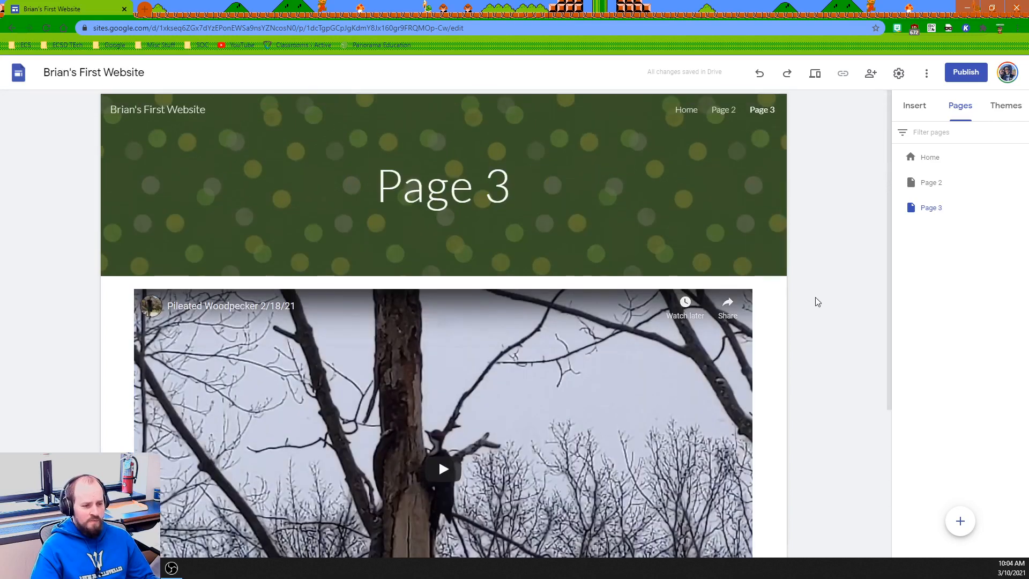
left_click(929, 176)
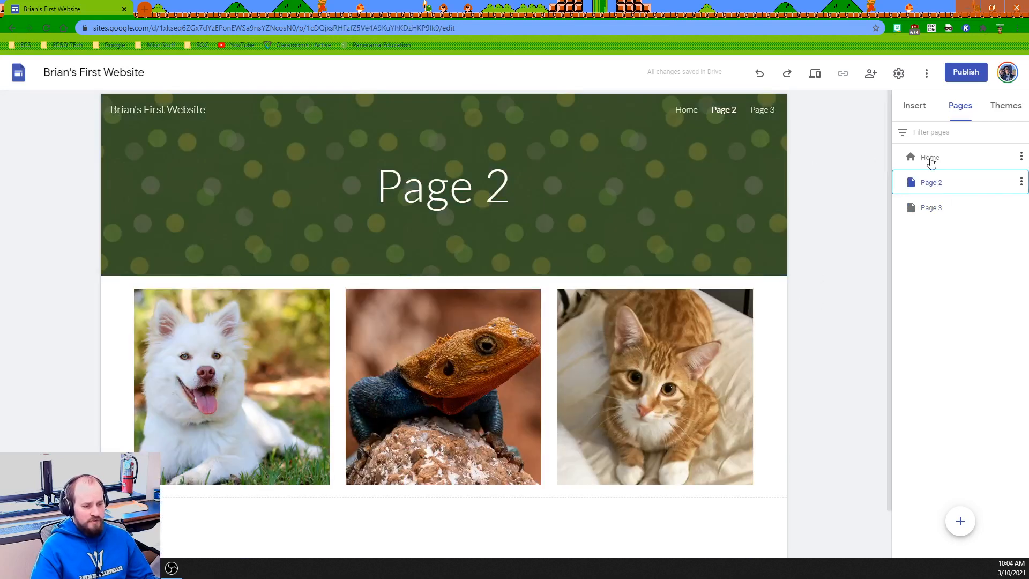
Step: Preview the site from the Home page, look through Home, Page 2 and Page 3 using its navigation links, and exit the preview
left_click(929, 157)
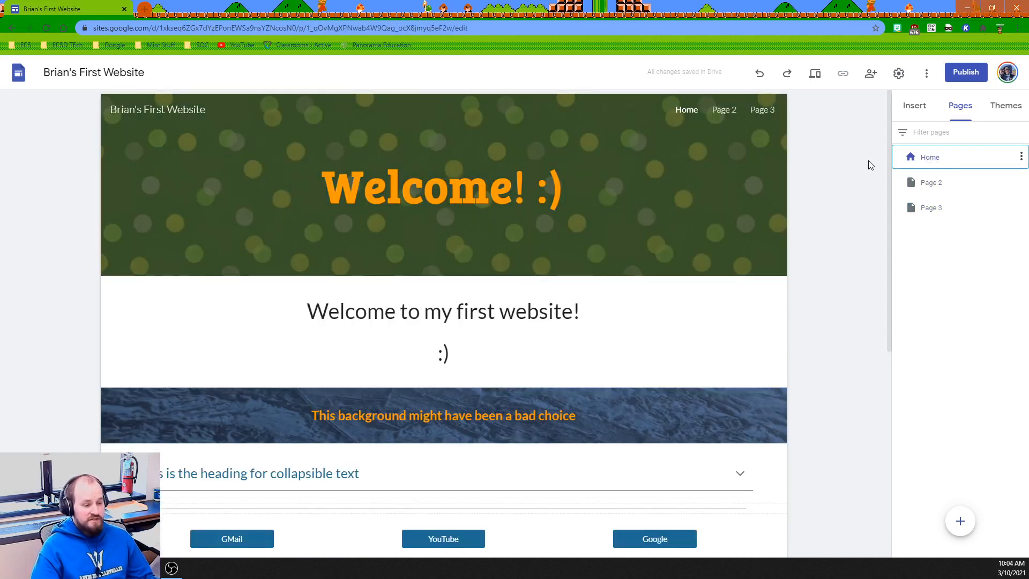
left_click(815, 74)
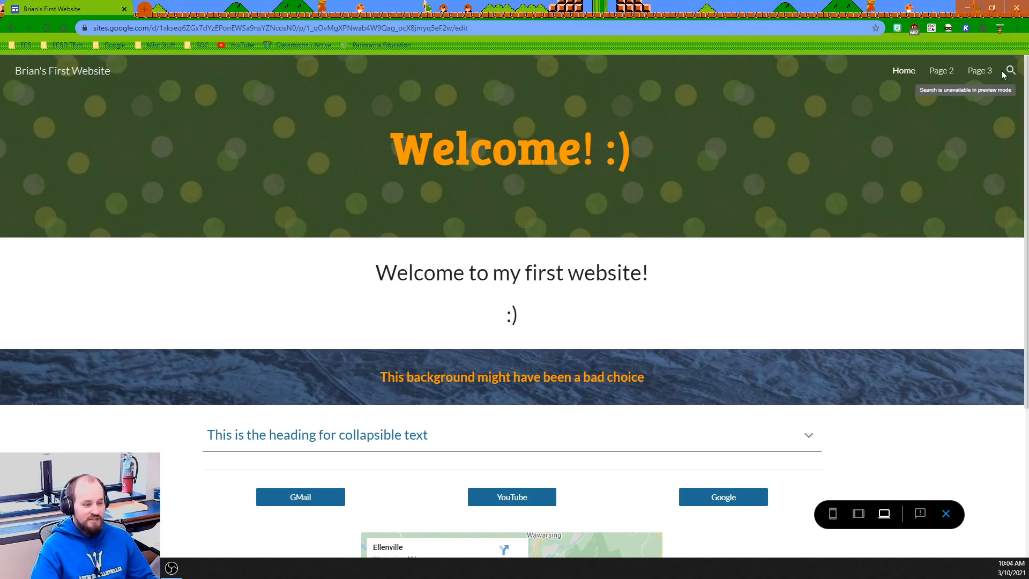
scroll(589, 252, "down", 4)
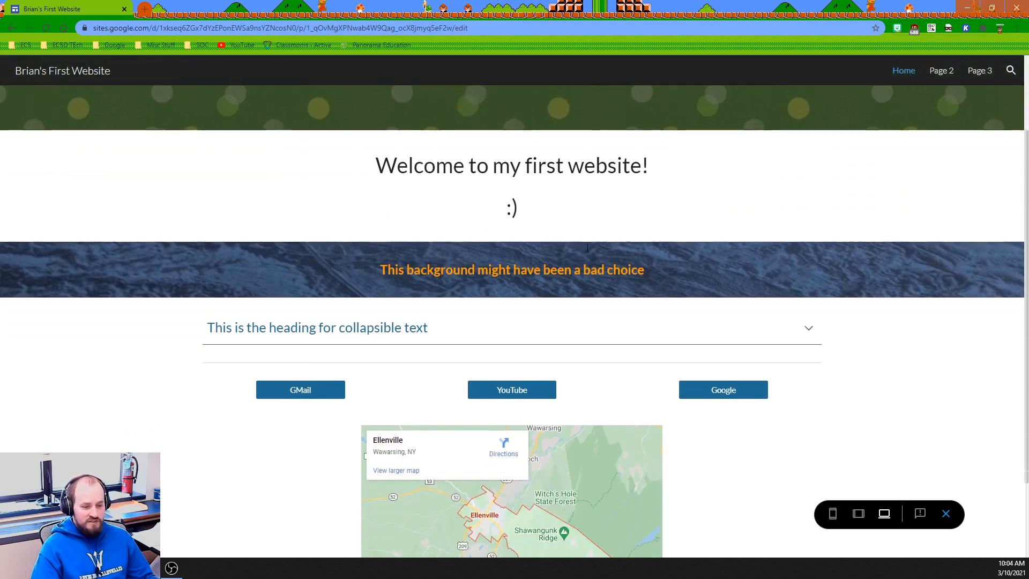
scroll(588, 251, "up", 4)
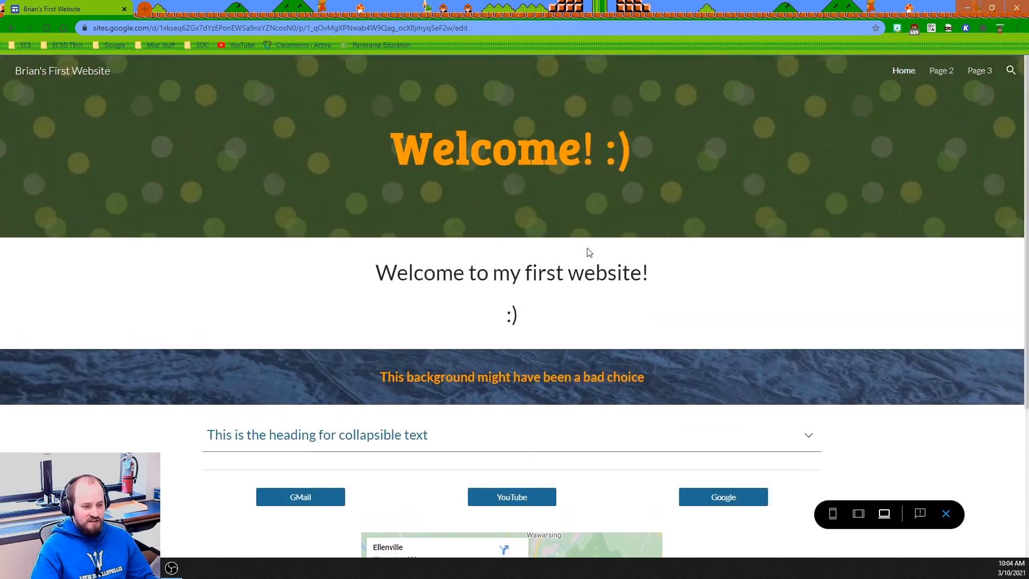
left_click(935, 72)
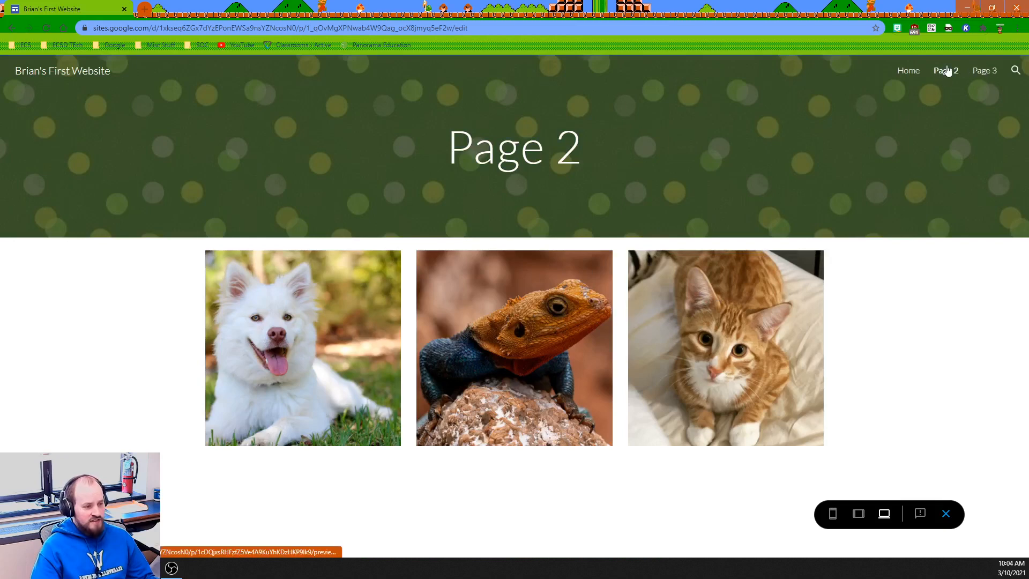
left_click(983, 73)
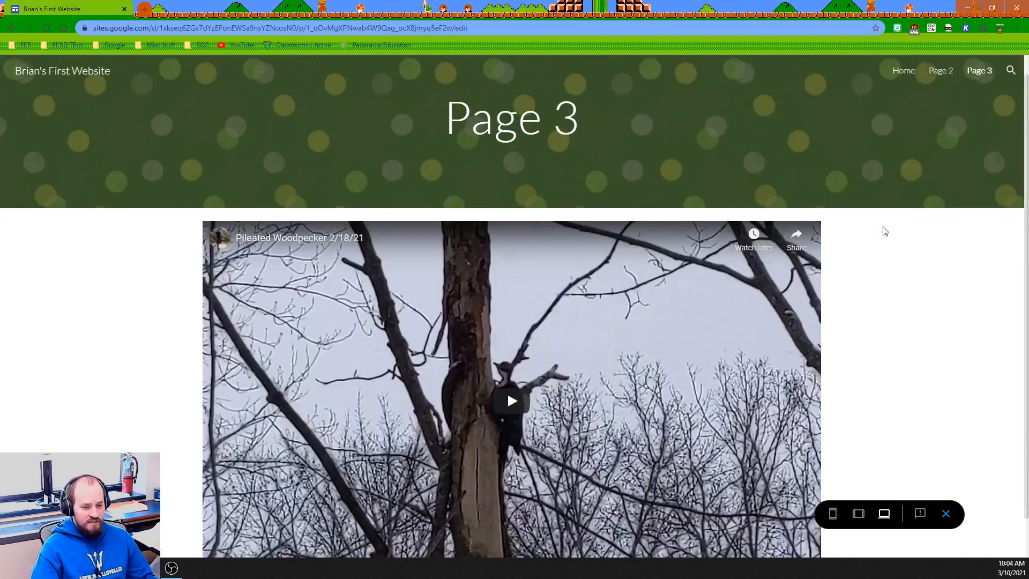
scroll(884, 228, "down", 1)
scroll(891, 238, "up", 2)
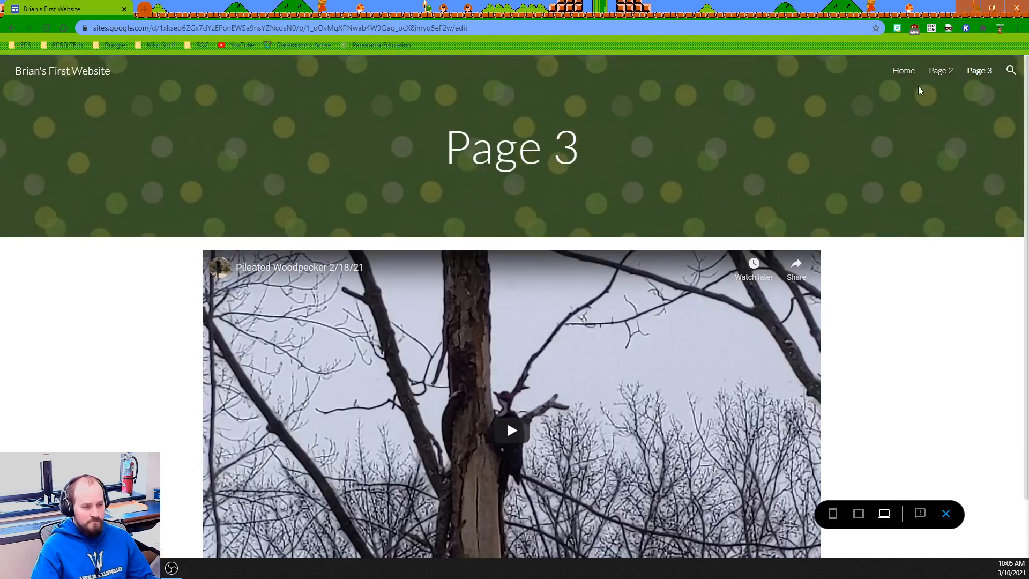
left_click(911, 72)
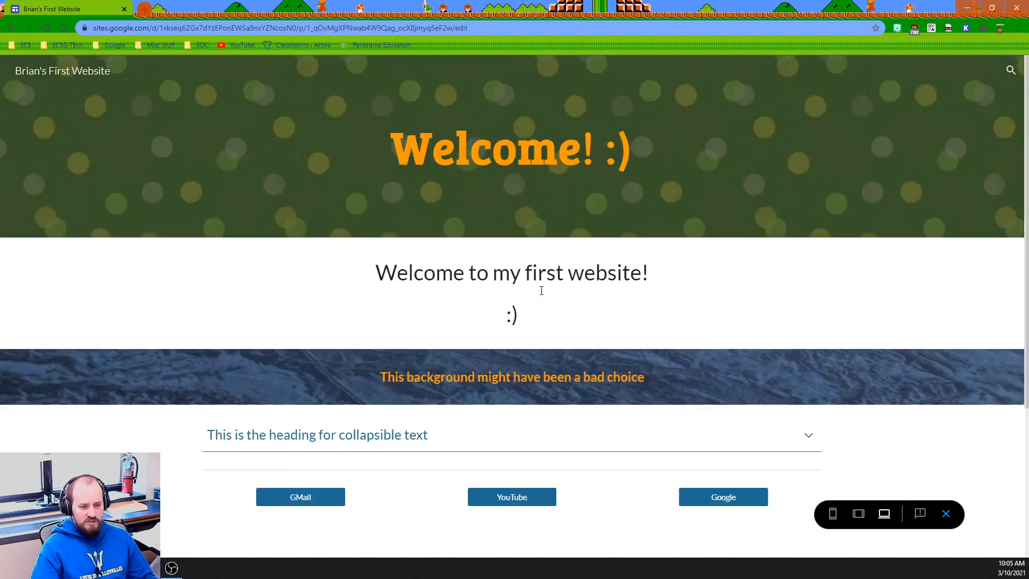
scroll(479, 298, "down", 4)
scroll(463, 293, "up", 4)
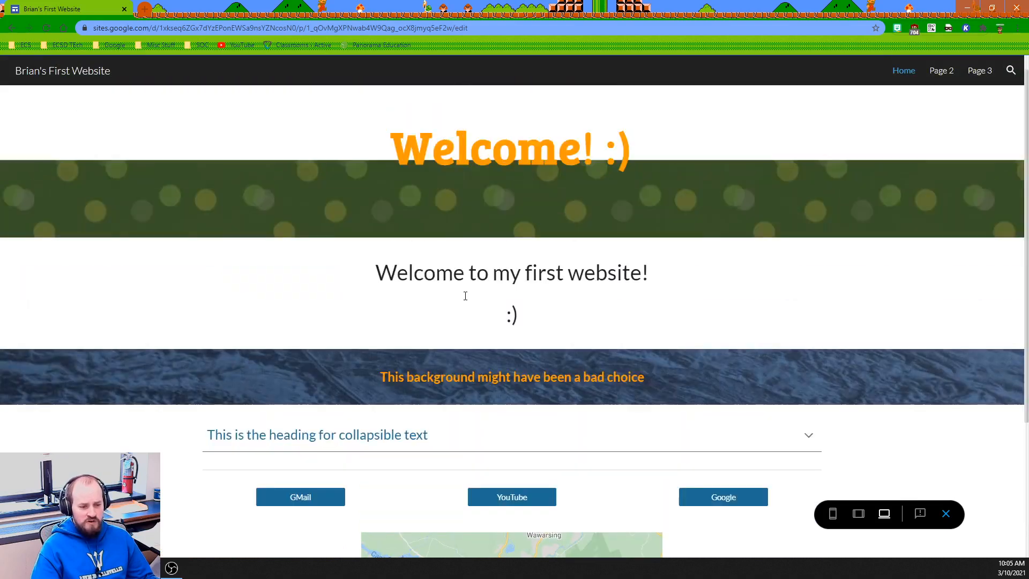
left_click(945, 513)
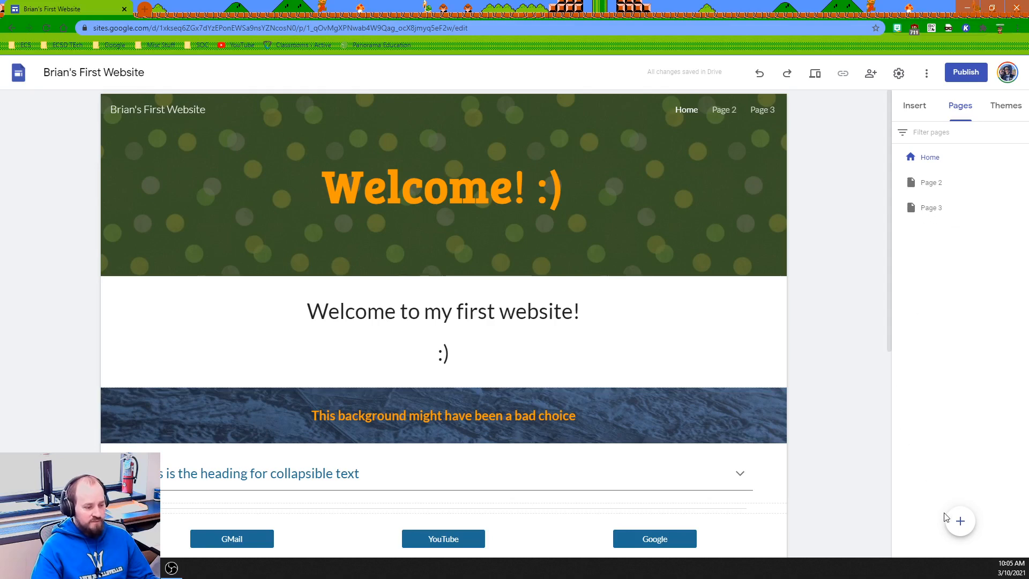
Step: Create a new page named "Page 3 Part b" and nest it under Page 3 as a subpage
mouse_move(959, 523)
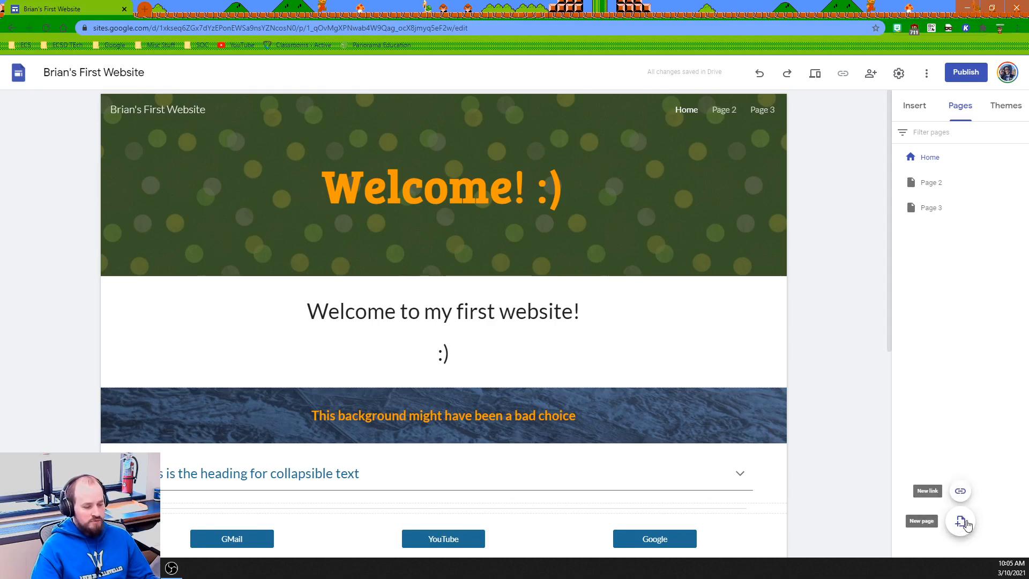
left_click(961, 522)
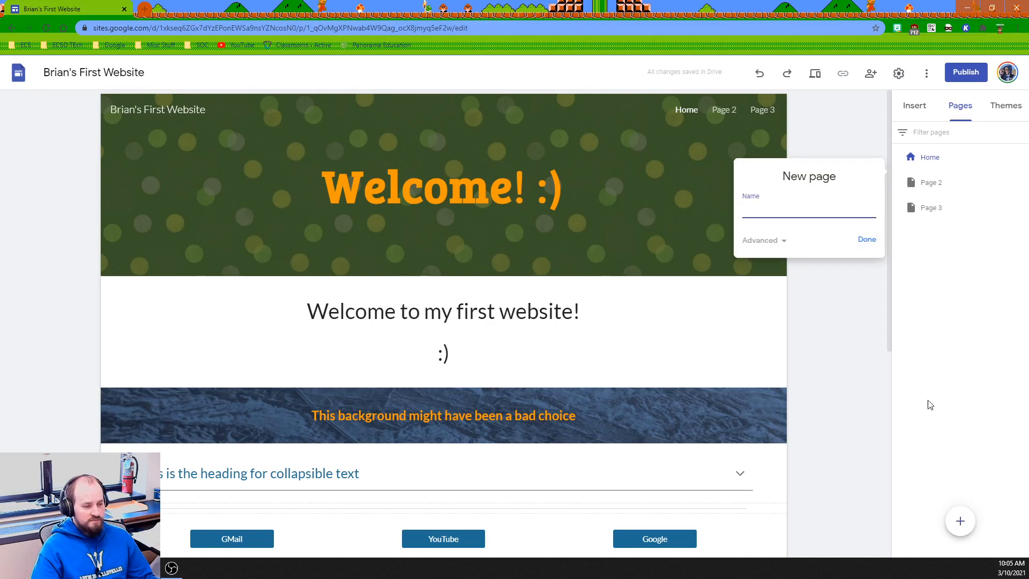
type("Page 3 Part b")
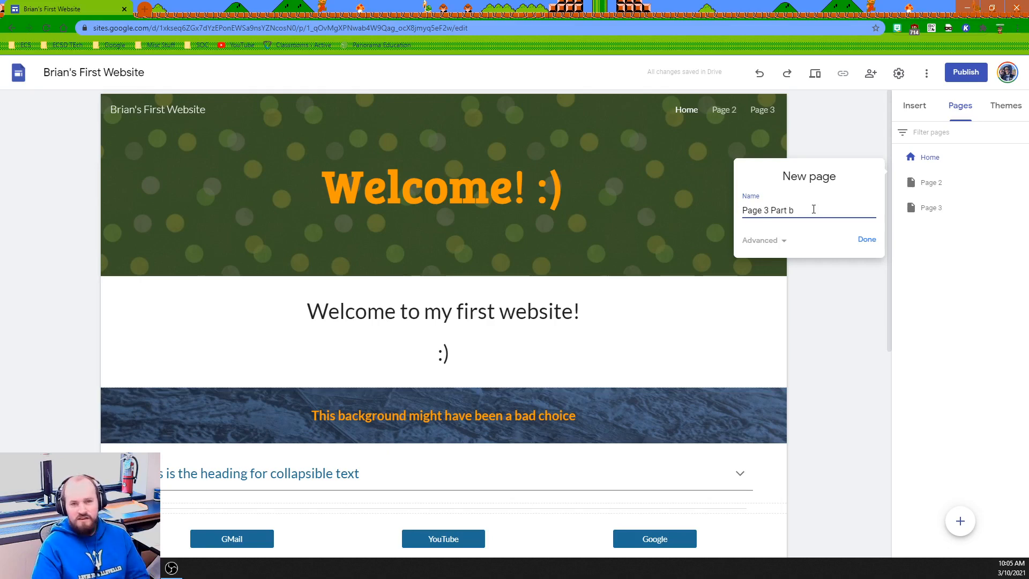
left_click(865, 245)
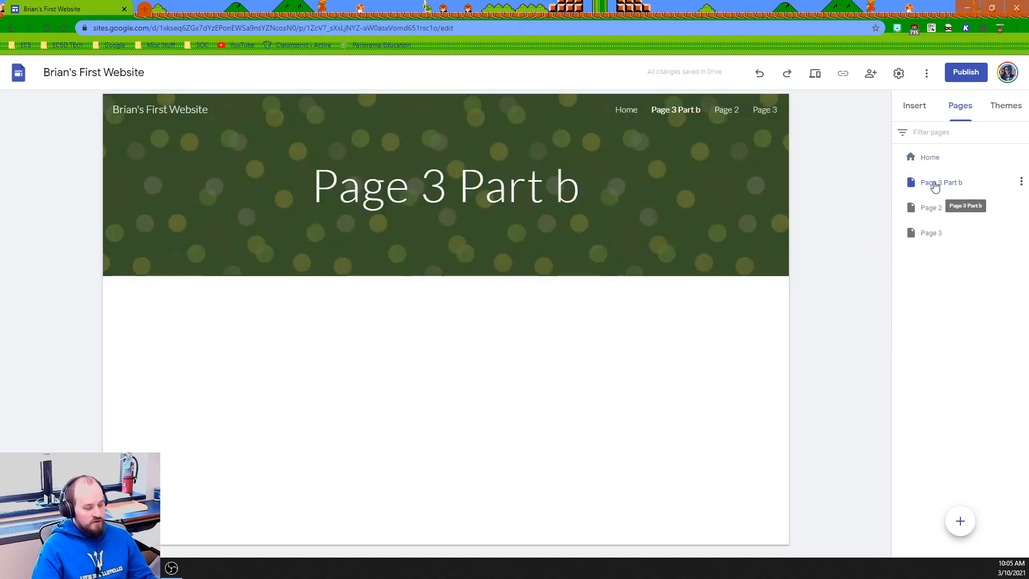
left_click_drag(932, 184, 927, 236)
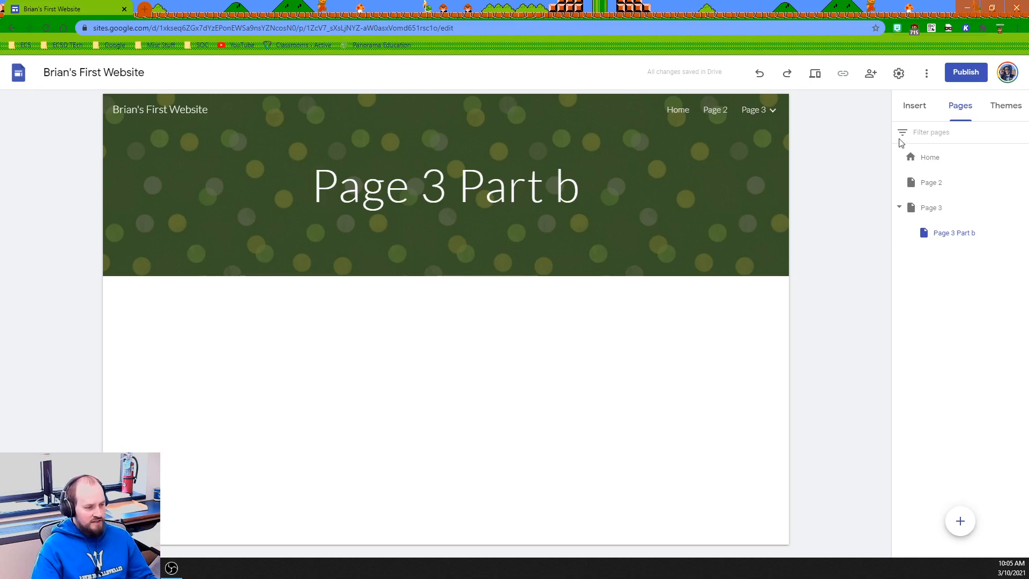
Step: Add a text box to Page 3 Part b with the lines "This is part b of Page 2" and "This is just a test"
left_click(915, 107)
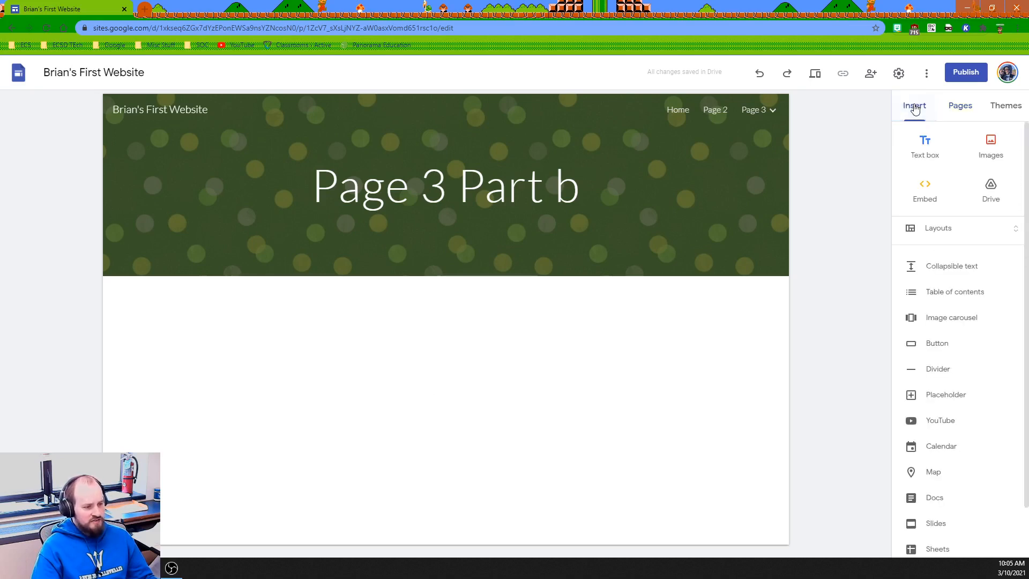
left_click(924, 146)
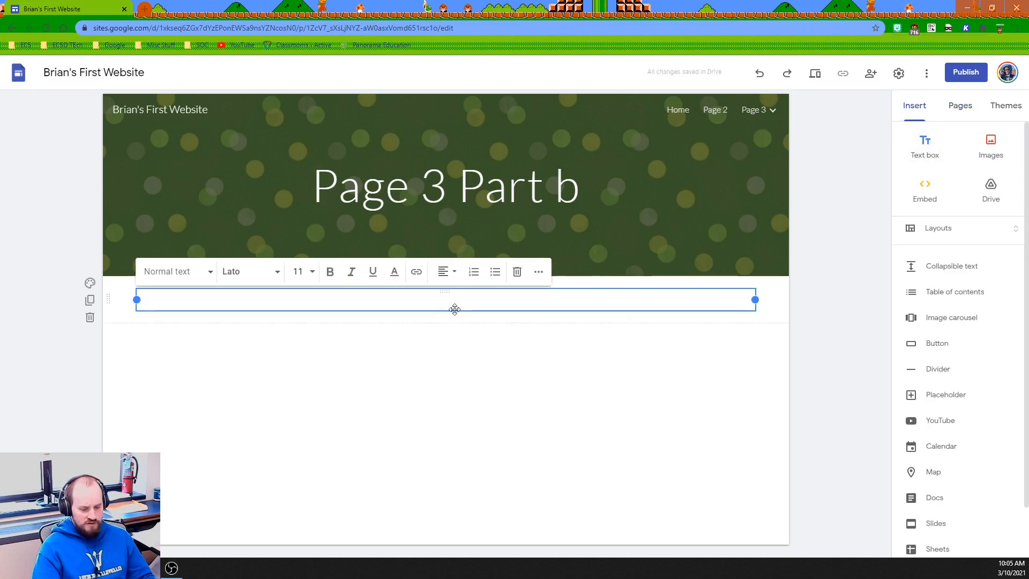
type("T")
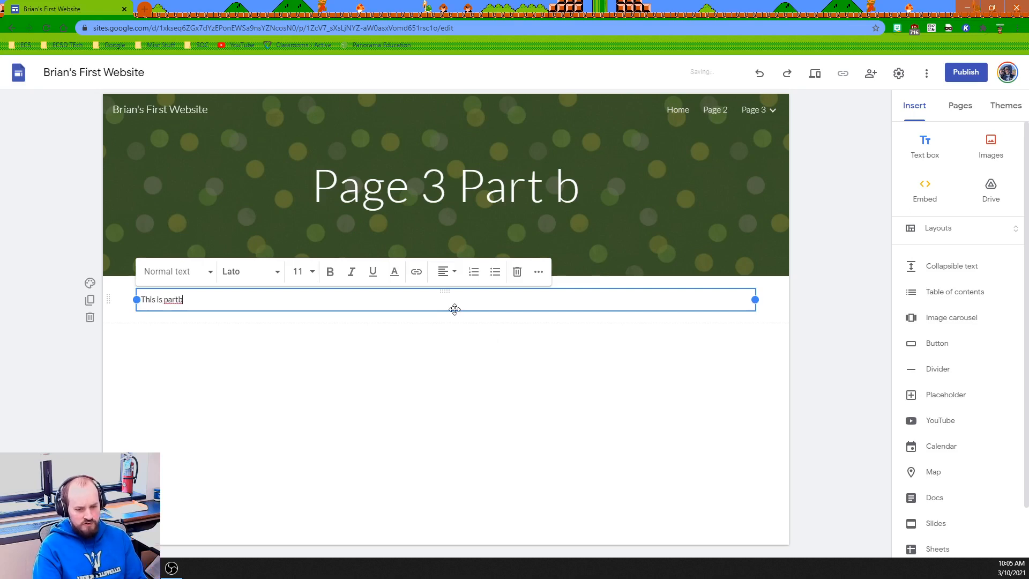
type("his is partb")
key("BackSpace")
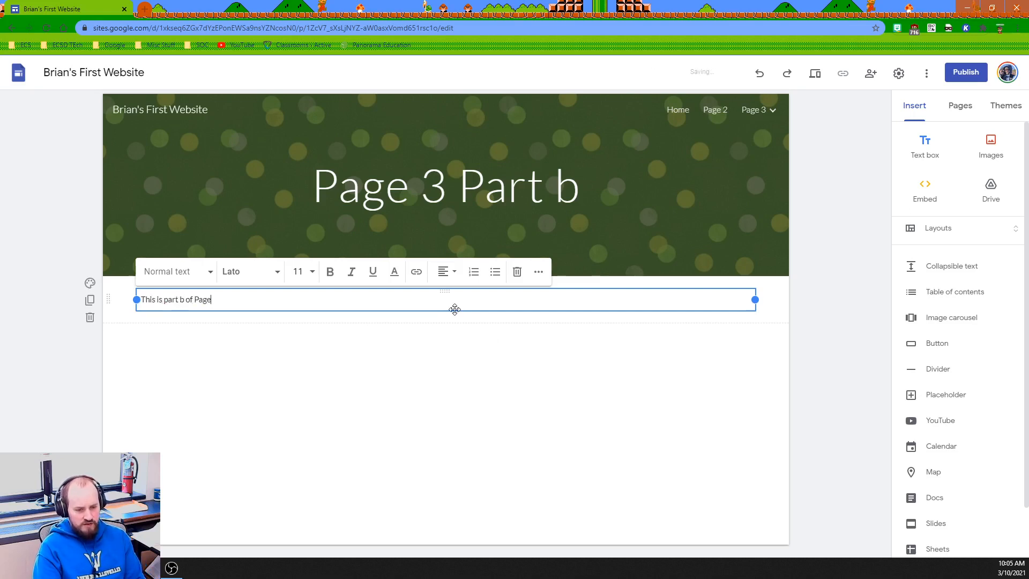
type("b of Page 2")
key("Return")
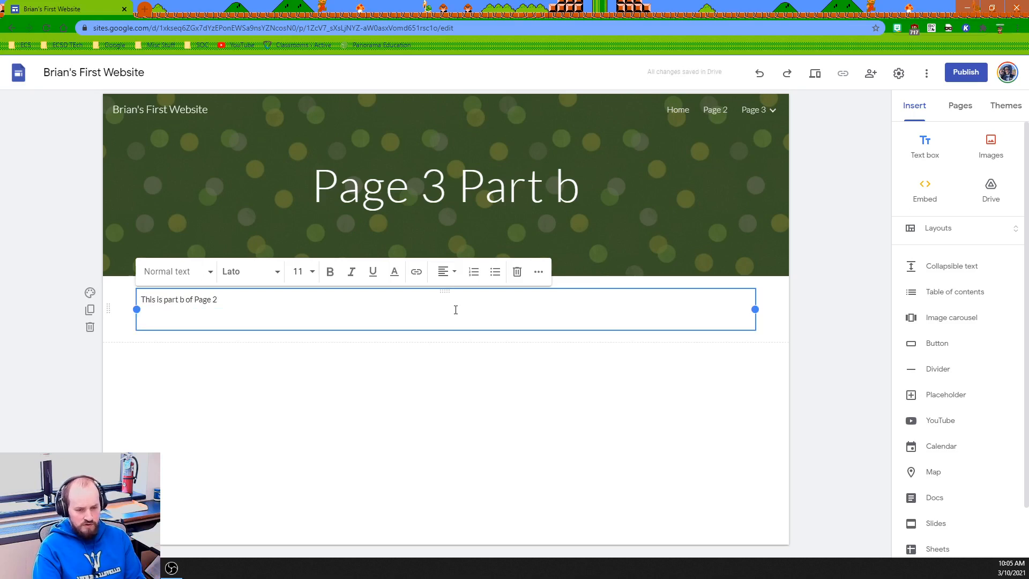
type("This is just a test")
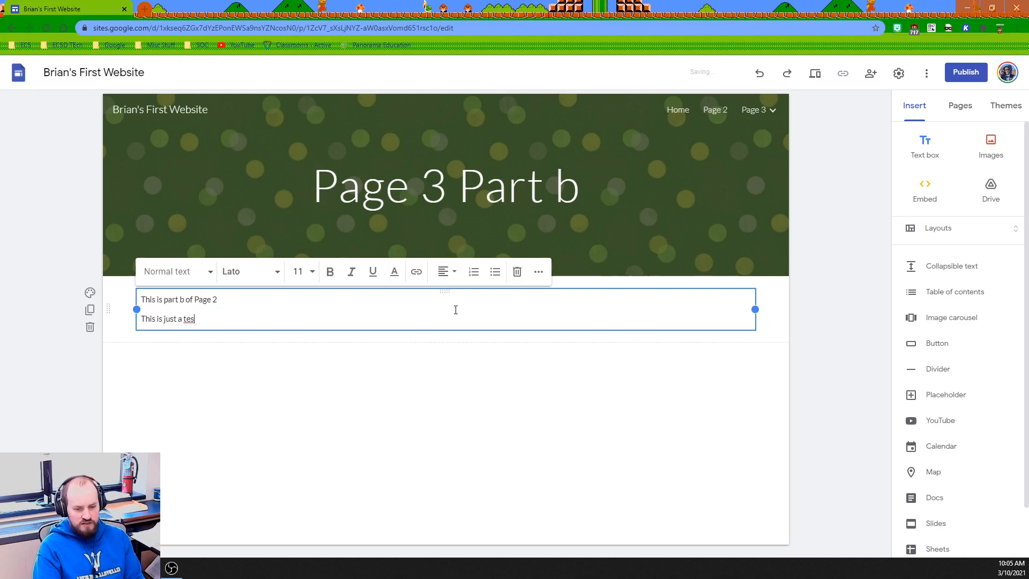
left_click(503, 395)
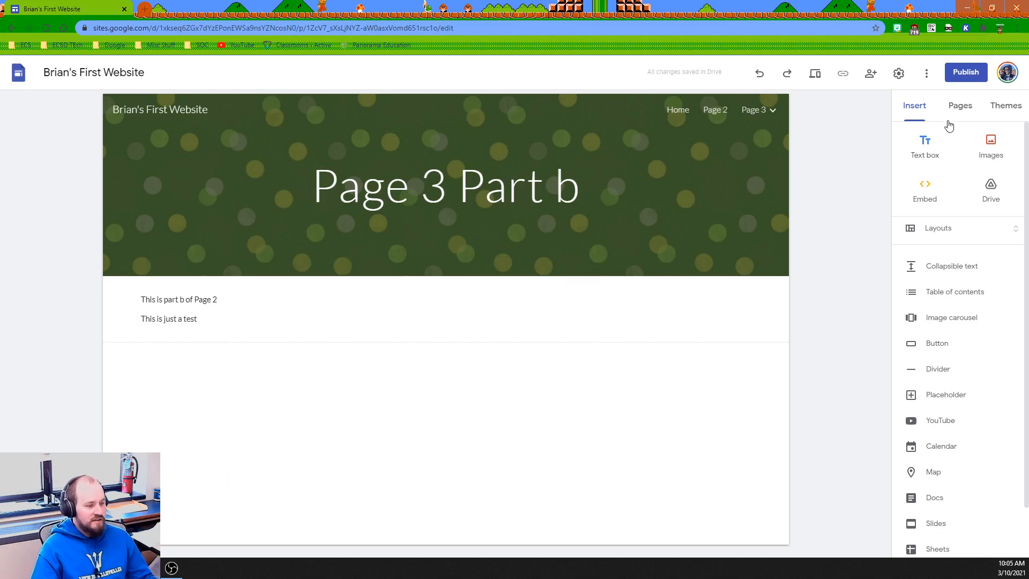
Step: Preview the site, visit Page 3 and its subpage Page 3 Part b to check the text, and exit the preview
left_click(815, 75)
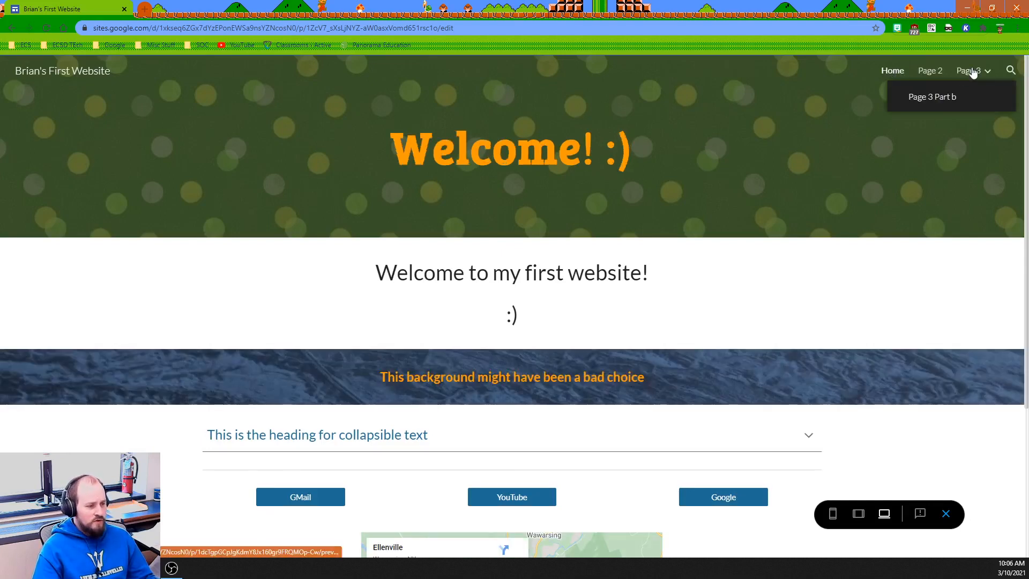
left_click(969, 73)
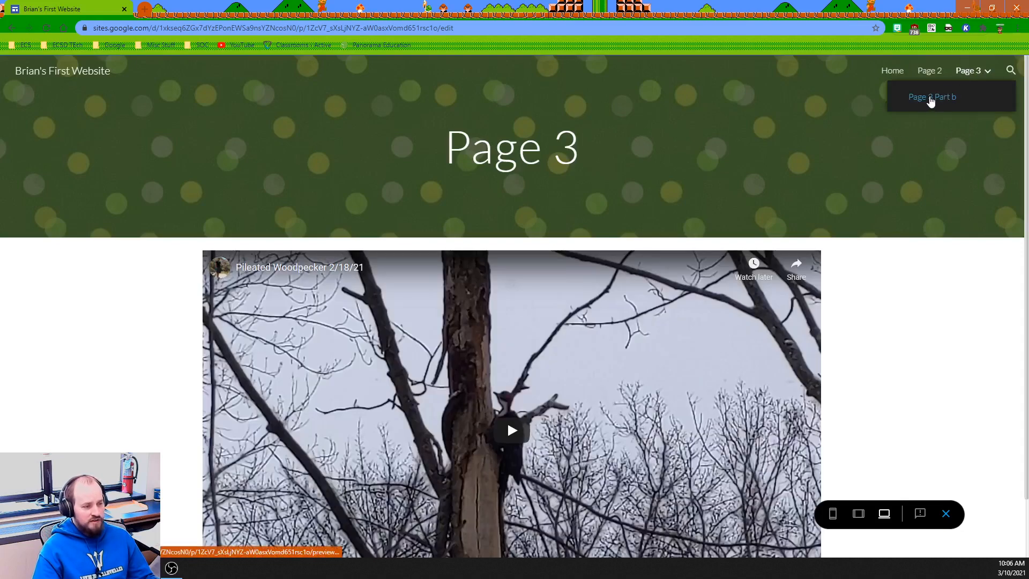
left_click(931, 98)
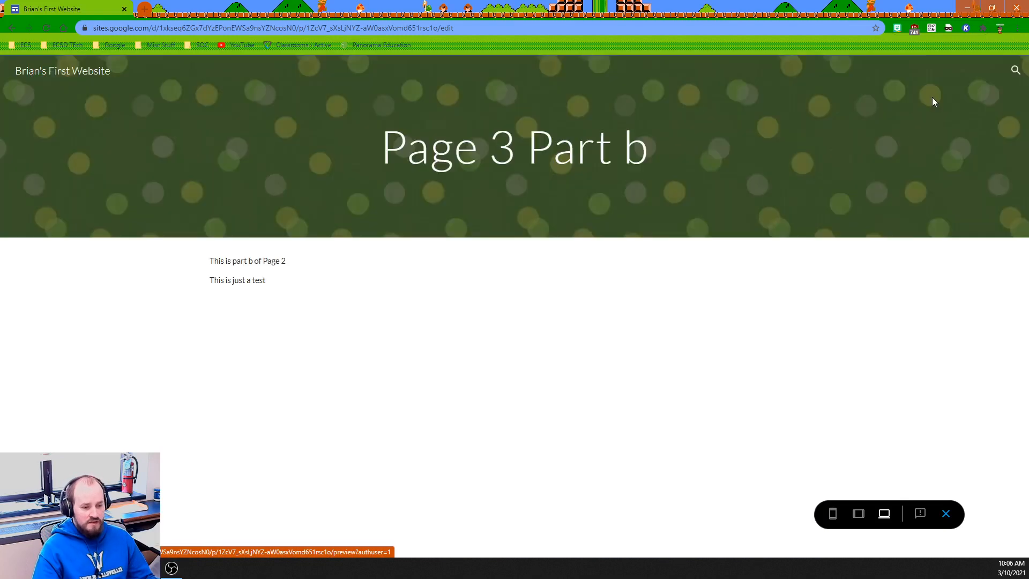
left_click_drag(266, 273, 210, 257)
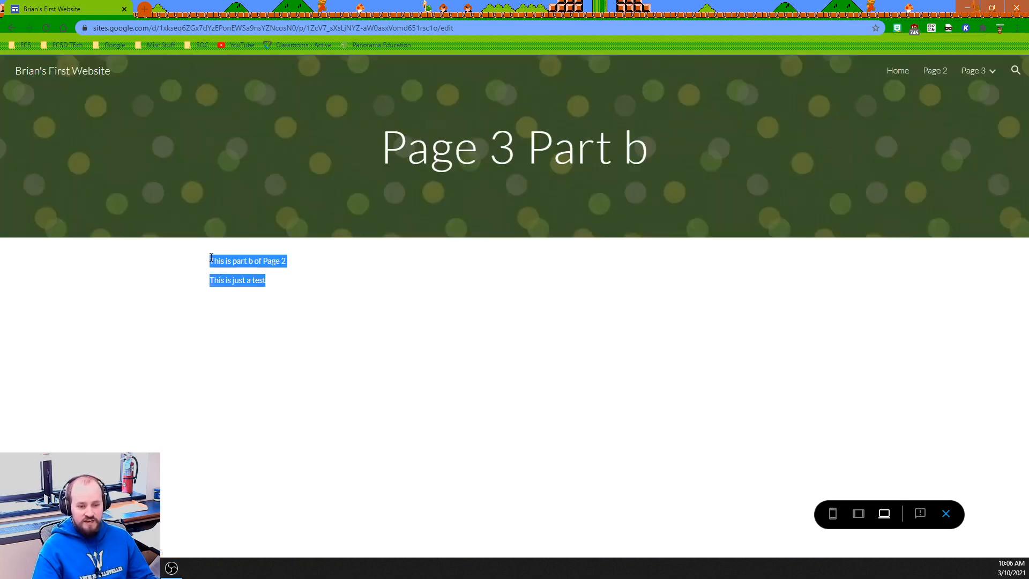
left_click(348, 304)
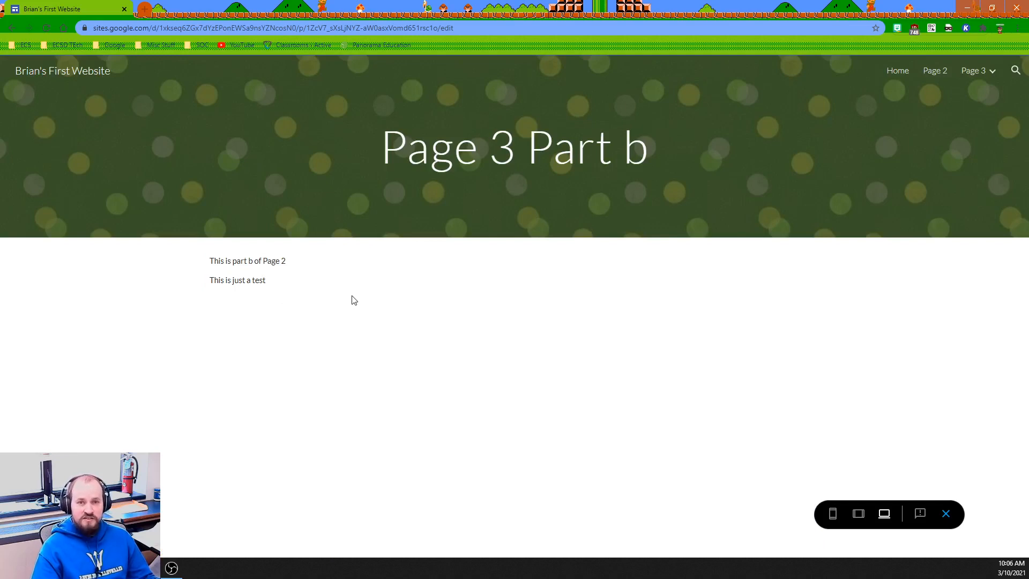
left_click(946, 514)
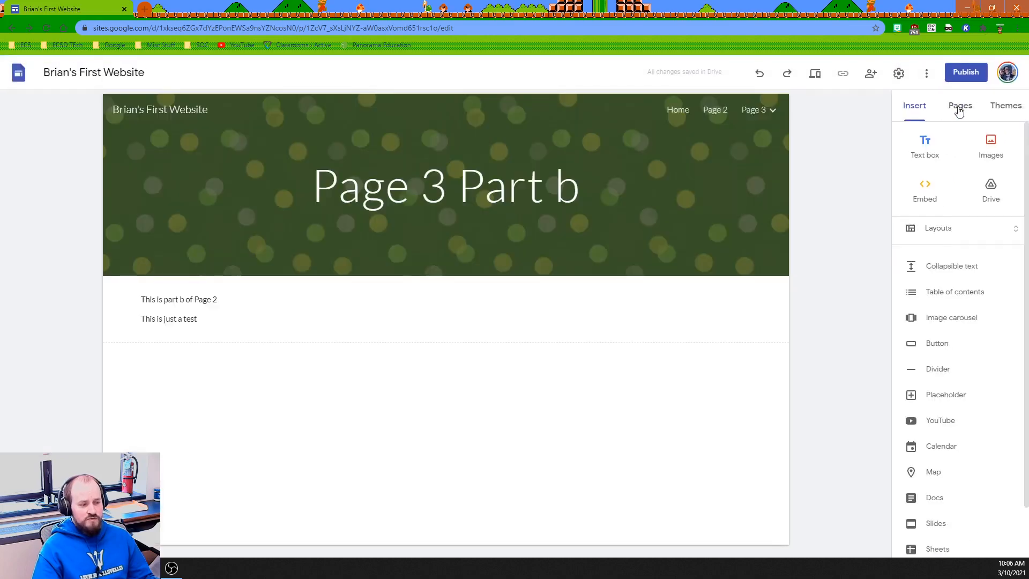
Step: Return to the Home page and set the site's navigation mode to Side and its color to White
left_click(959, 107)
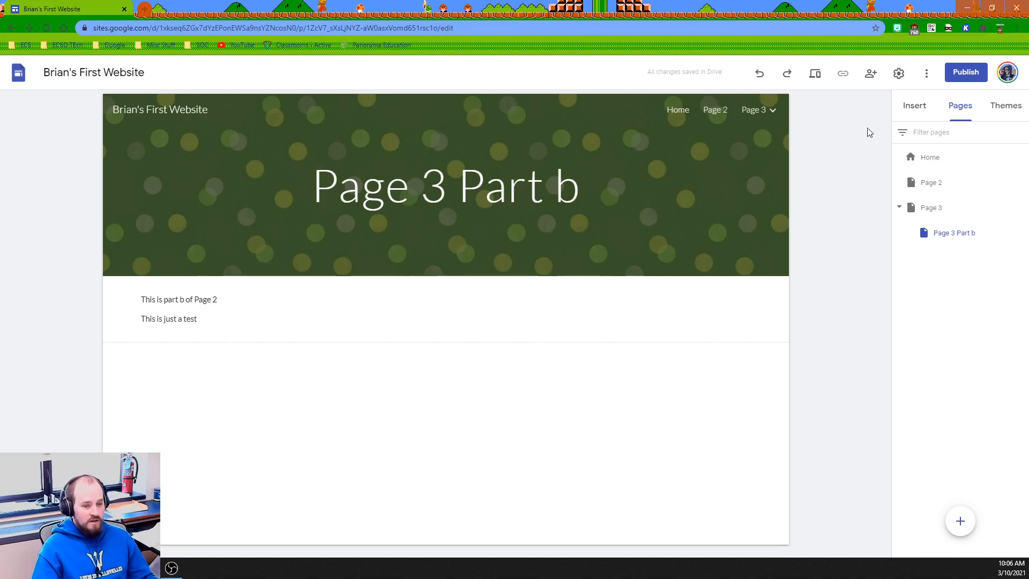
left_click(932, 160)
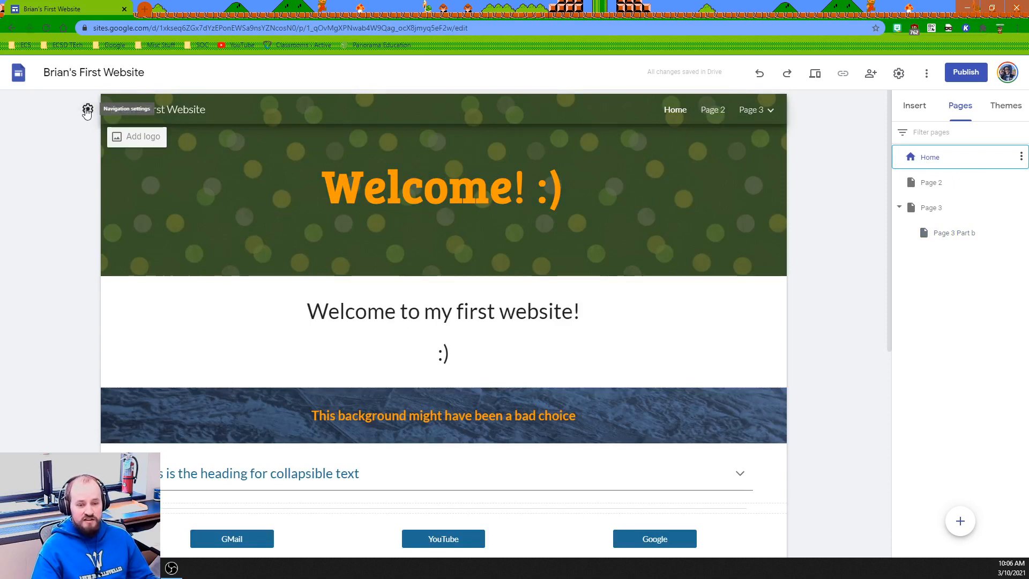
left_click(87, 110)
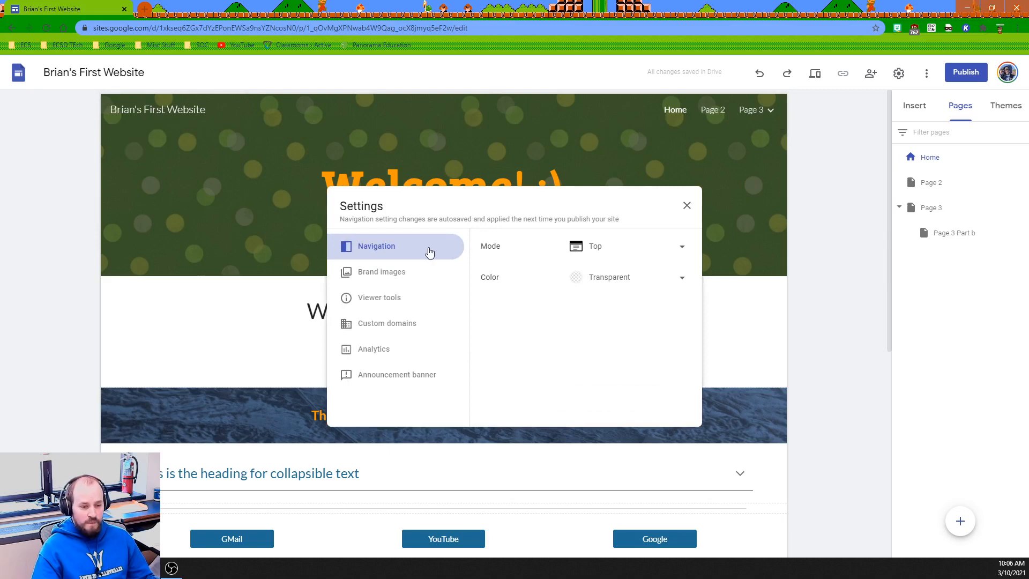
left_click(652, 250)
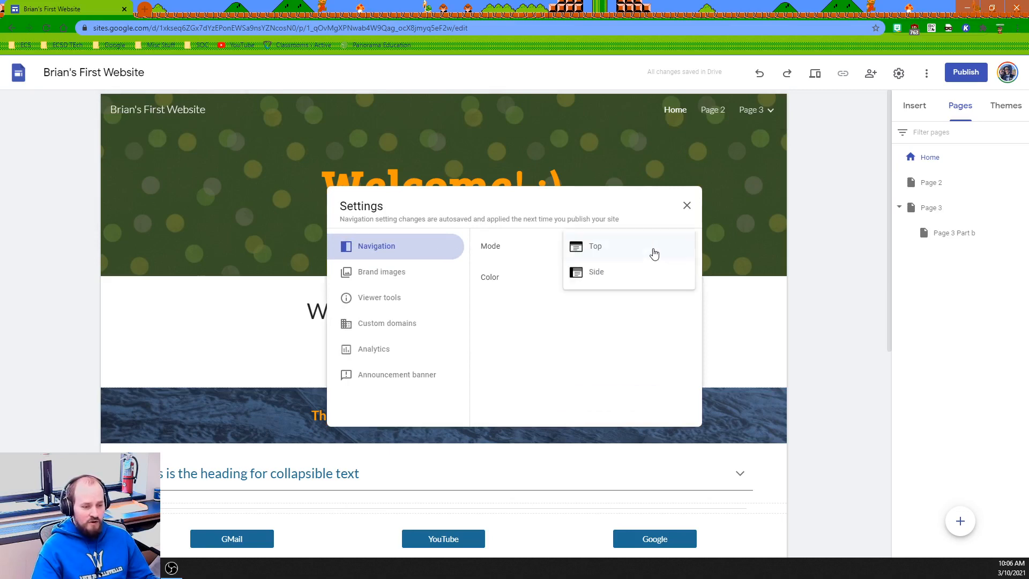
left_click(593, 275)
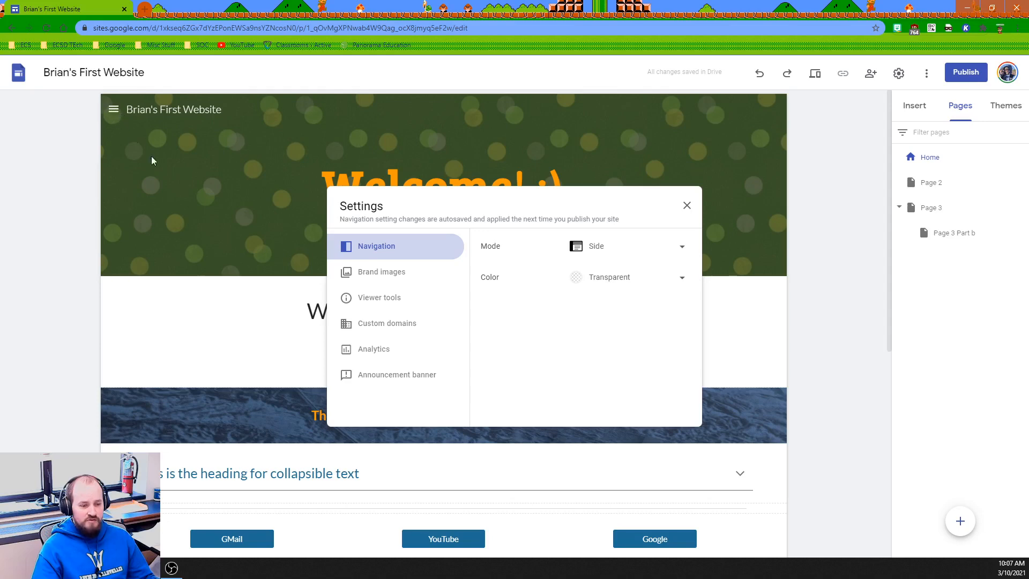
left_click(625, 278)
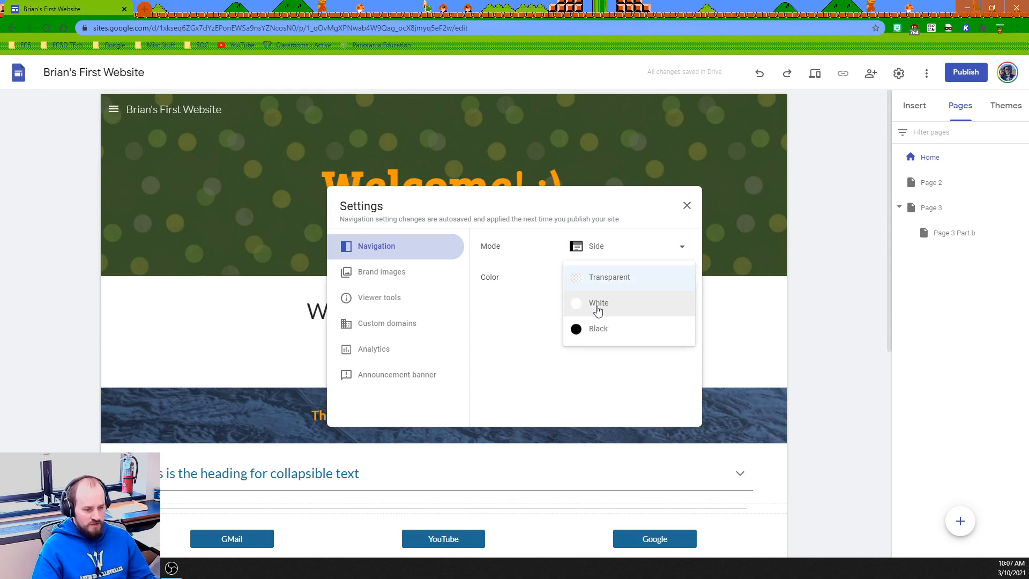
left_click(596, 313)
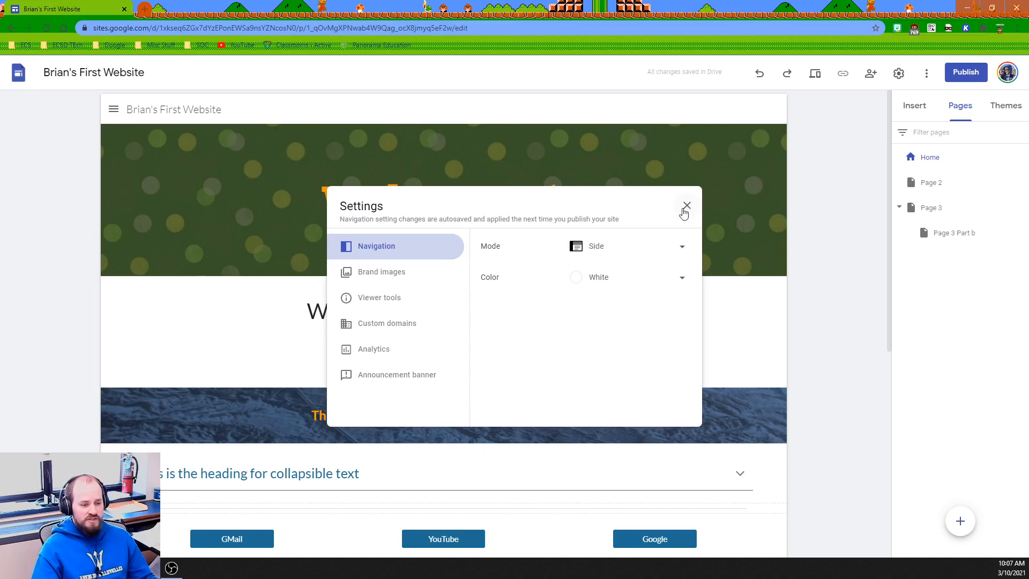
Step: Switch the site's navigation mode to Top, set it back to Side, and close the site settings
left_click(595, 248)
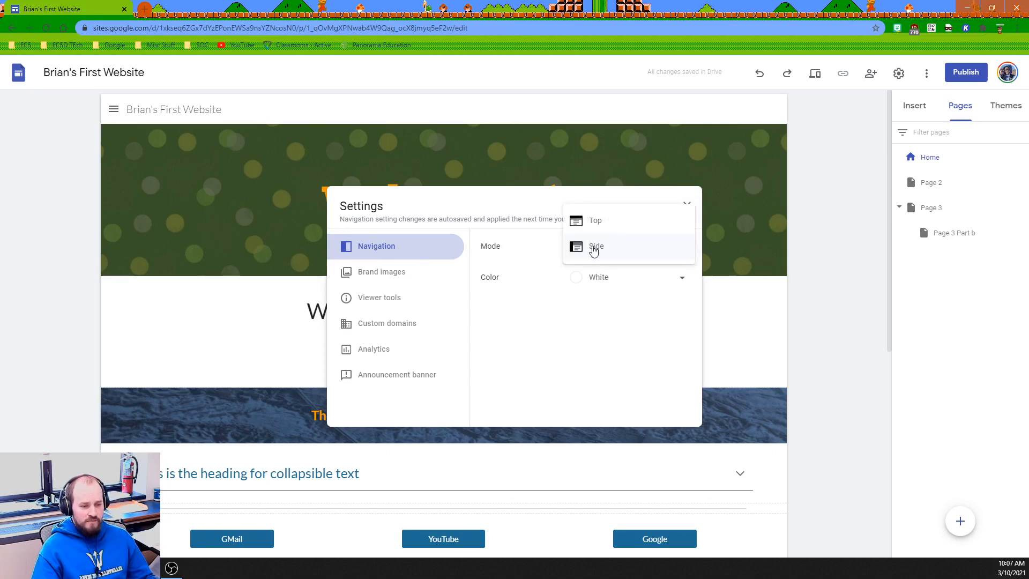
left_click(583, 221)
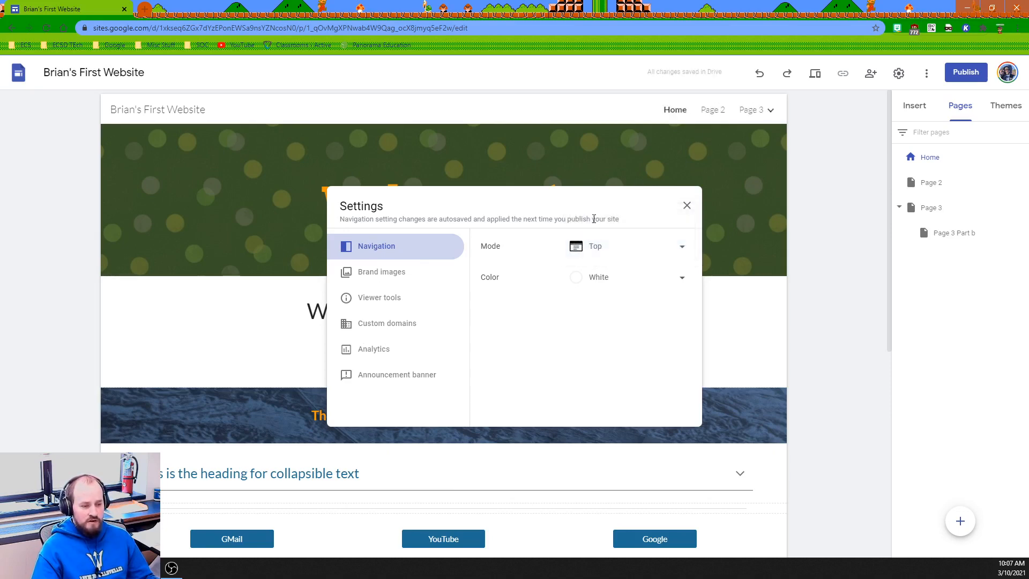
left_click(593, 246)
left_click(585, 277)
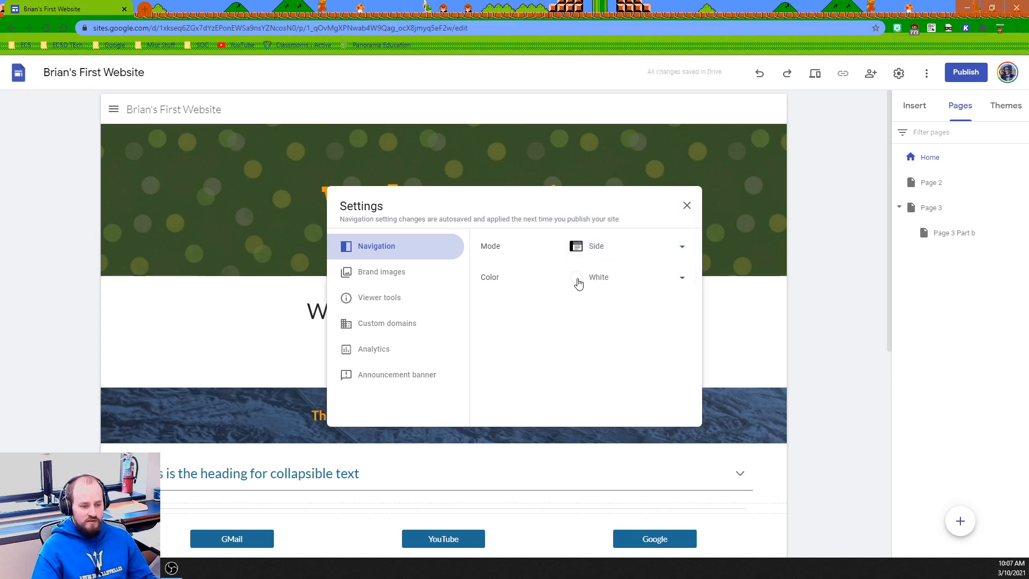
left_click(687, 207)
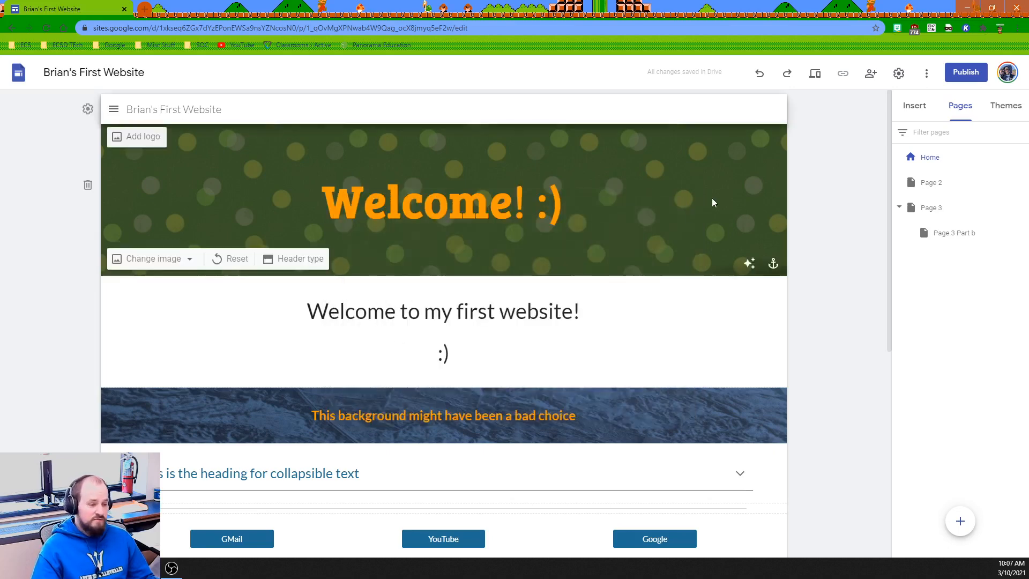
Step: Preview the site, expand and collapse the Page 3 entry in the side navigation, and look through the Home page
left_click(816, 75)
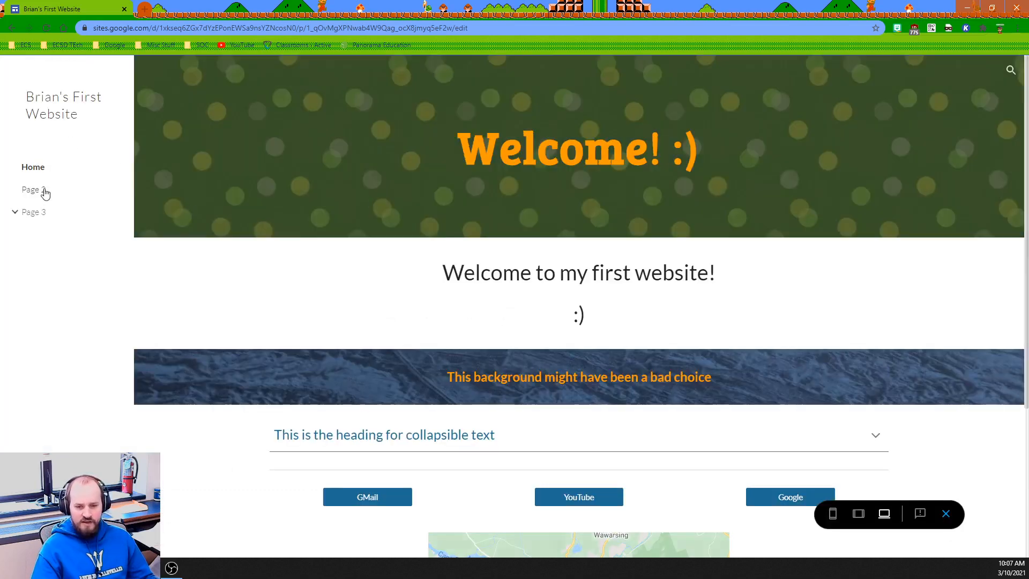
left_click(15, 213)
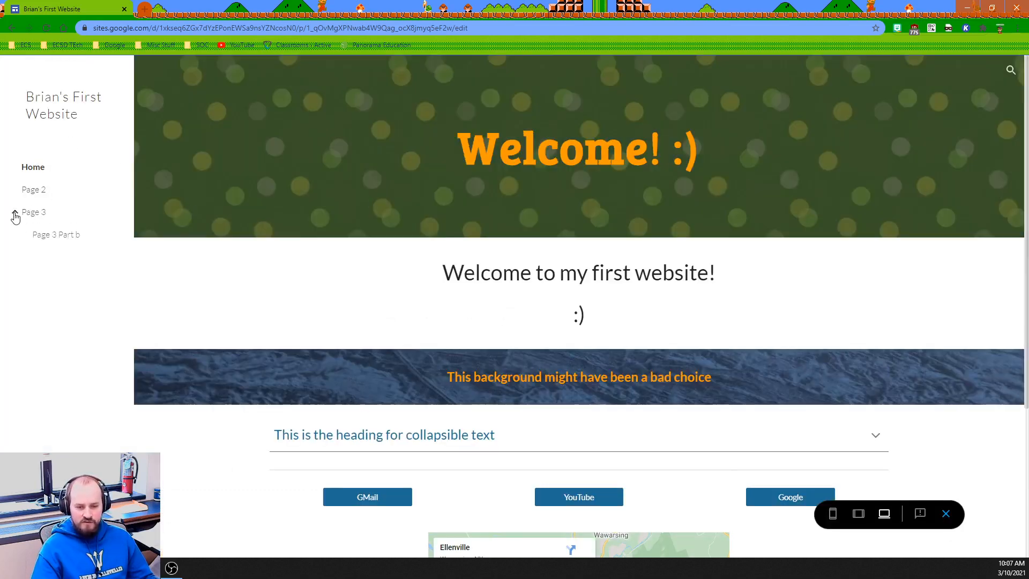
left_click(15, 213)
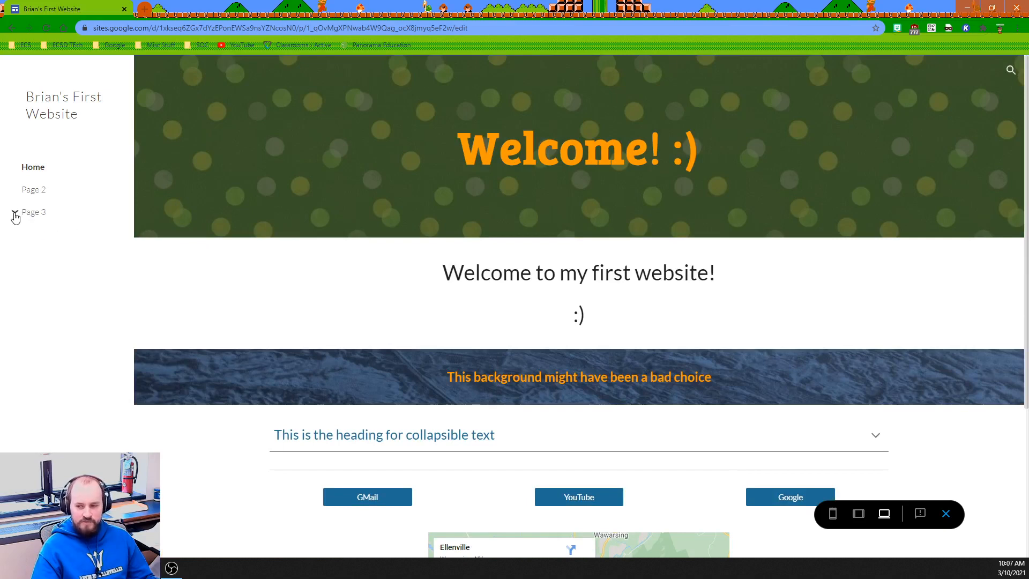
left_click(15, 213)
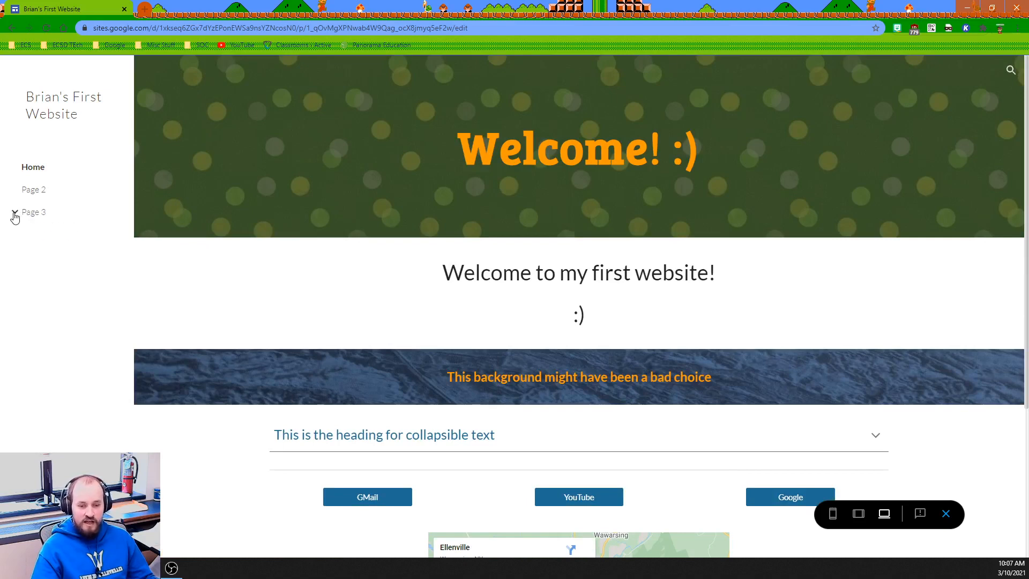
left_click(15, 213)
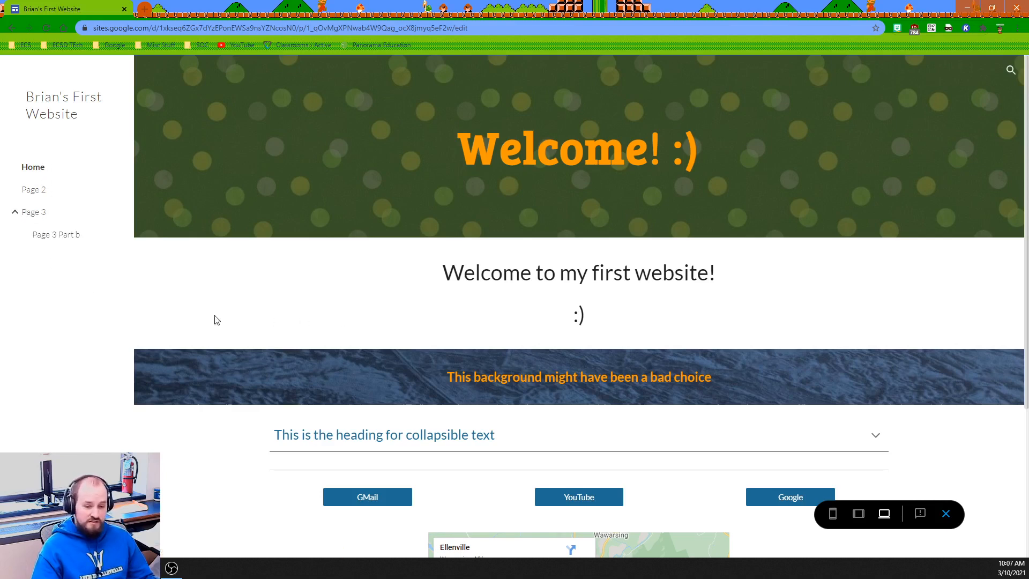
scroll(179, 340, "down", 4)
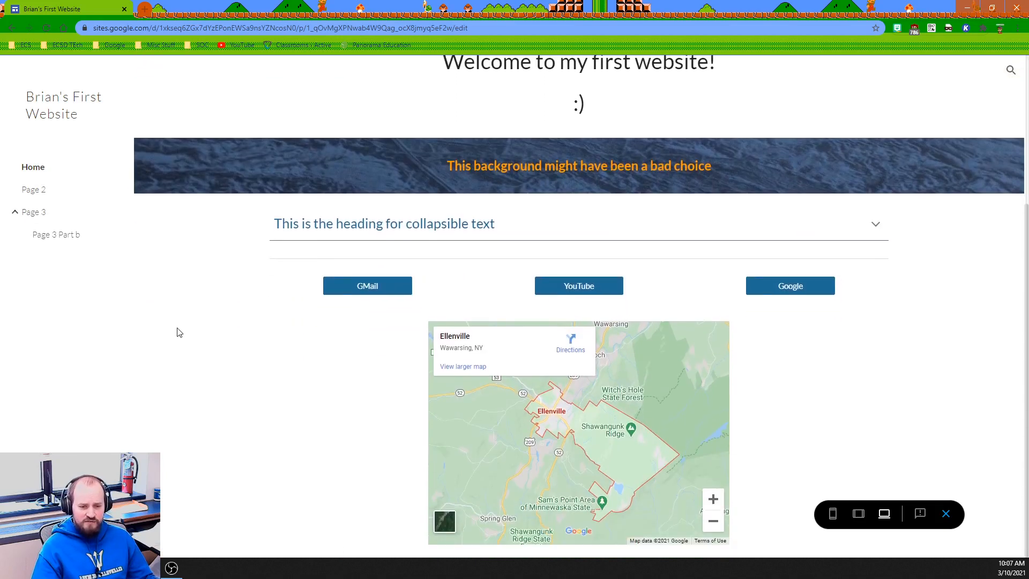
scroll(180, 338, "up", 3)
scroll(180, 337, "up", 2)
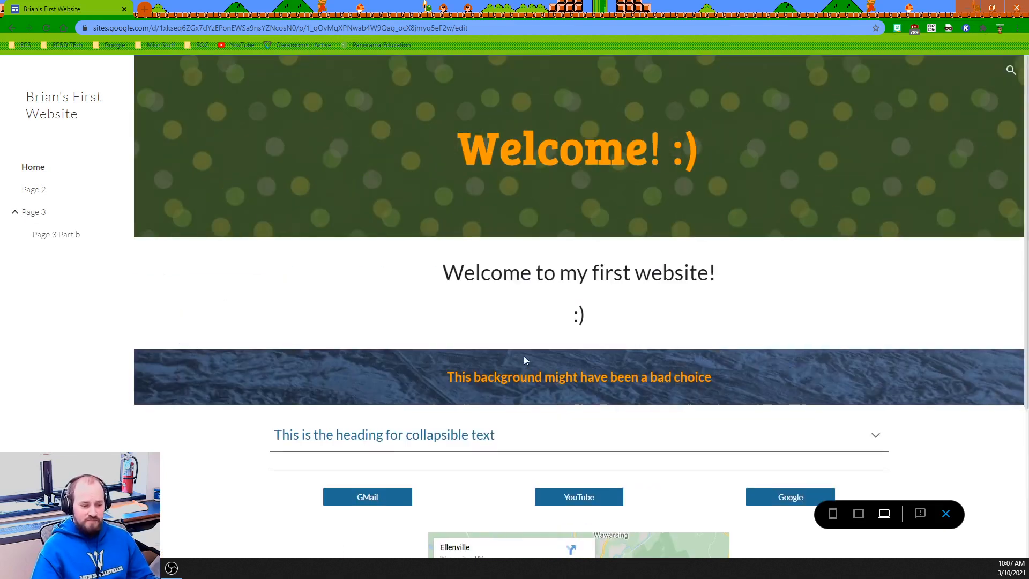
Step: Visit Page 2, Page 3 and Page 3 Part b through the preview's side navigation and return to Home
left_click(35, 192)
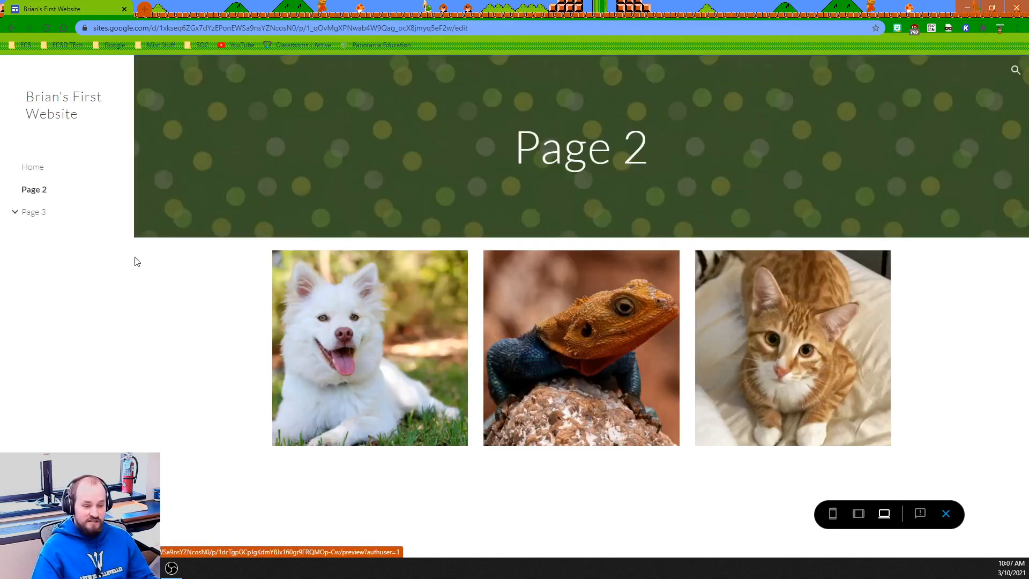
left_click(32, 215)
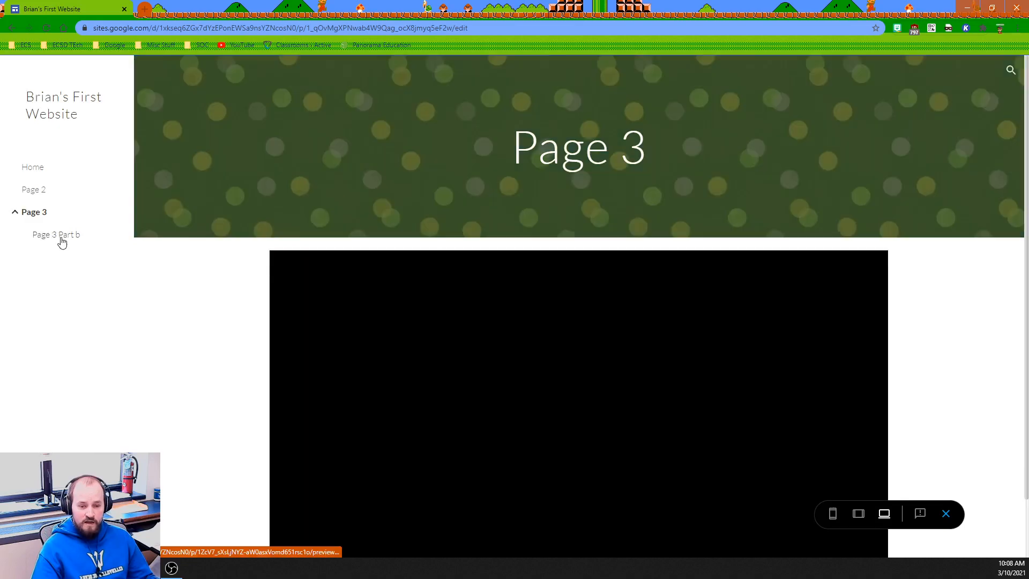
left_click(55, 237)
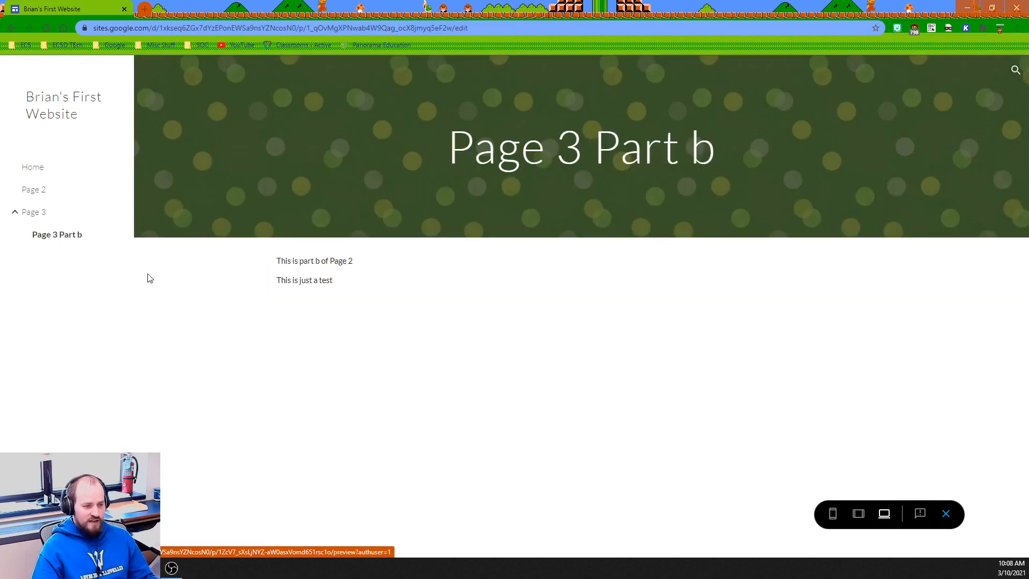
left_click(37, 171)
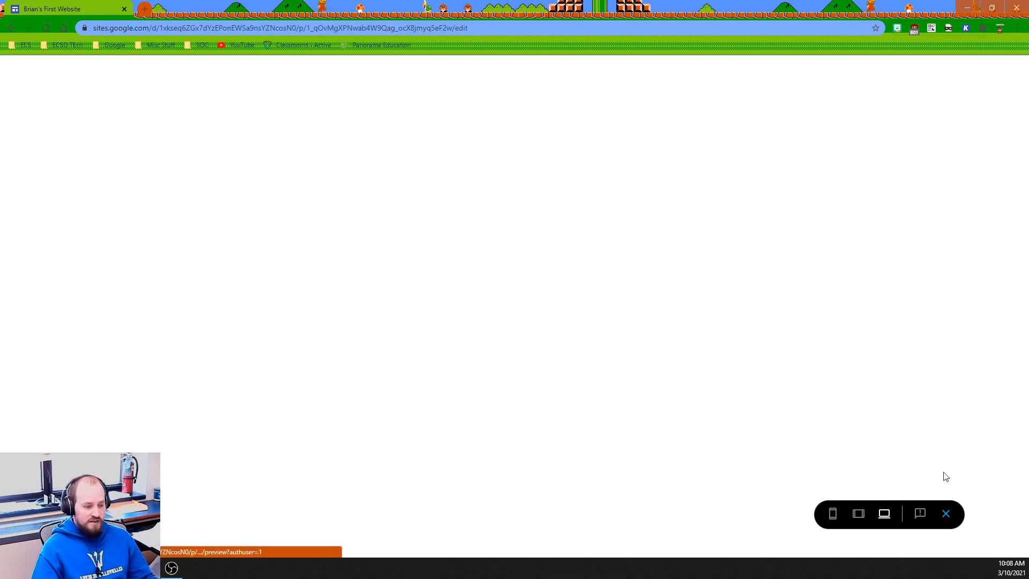
Step: Switch the preview to tablet size and open and close the navigation sidebar a few times
left_click(858, 513)
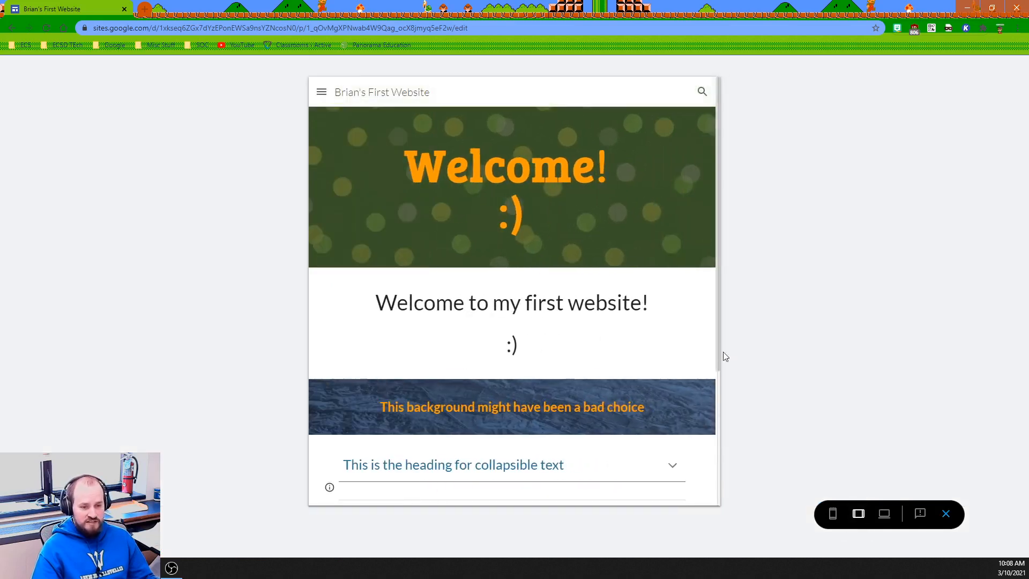
left_click(320, 93)
left_click(318, 94)
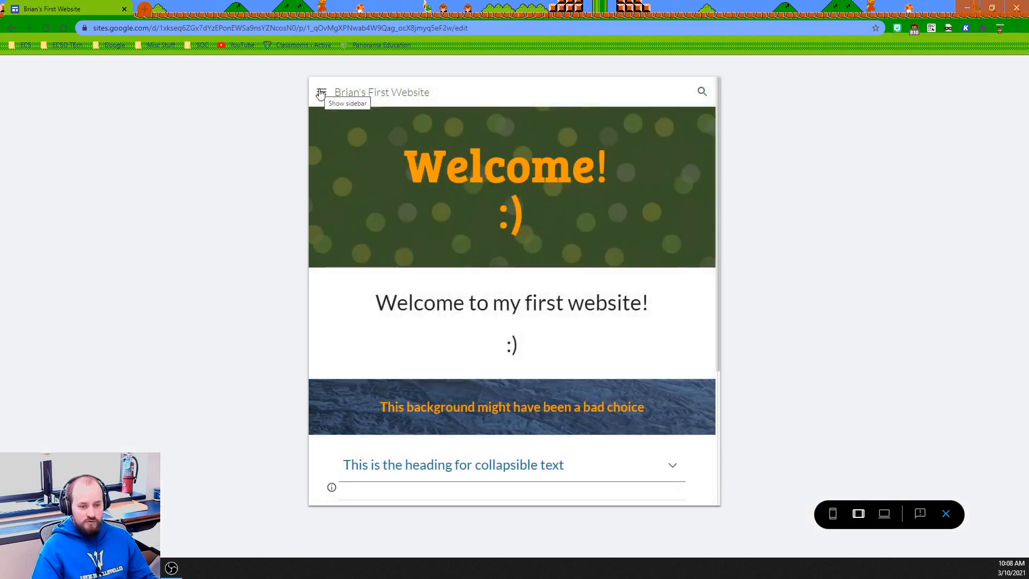
left_click(320, 93)
left_click(320, 94)
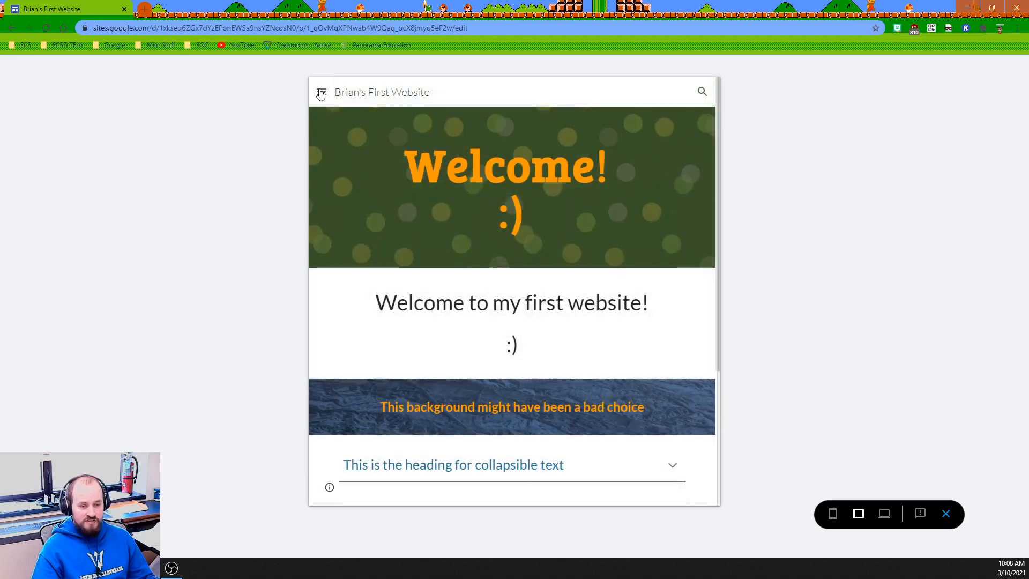
left_click(321, 93)
left_click(320, 94)
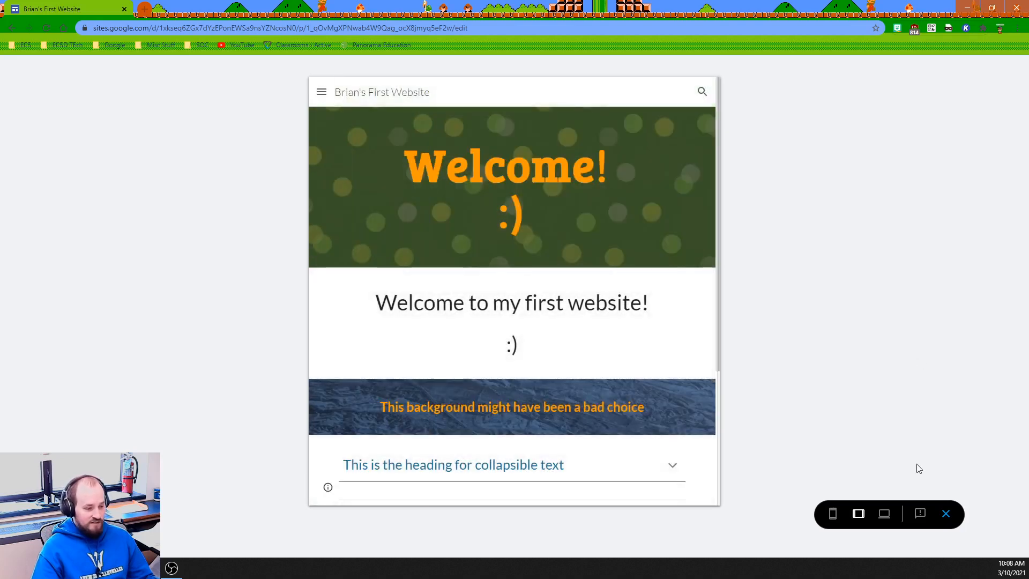
Step: Switch the preview to phone size, check the collapsible navigation sidebar, and look through the Home page layout
left_click(833, 515)
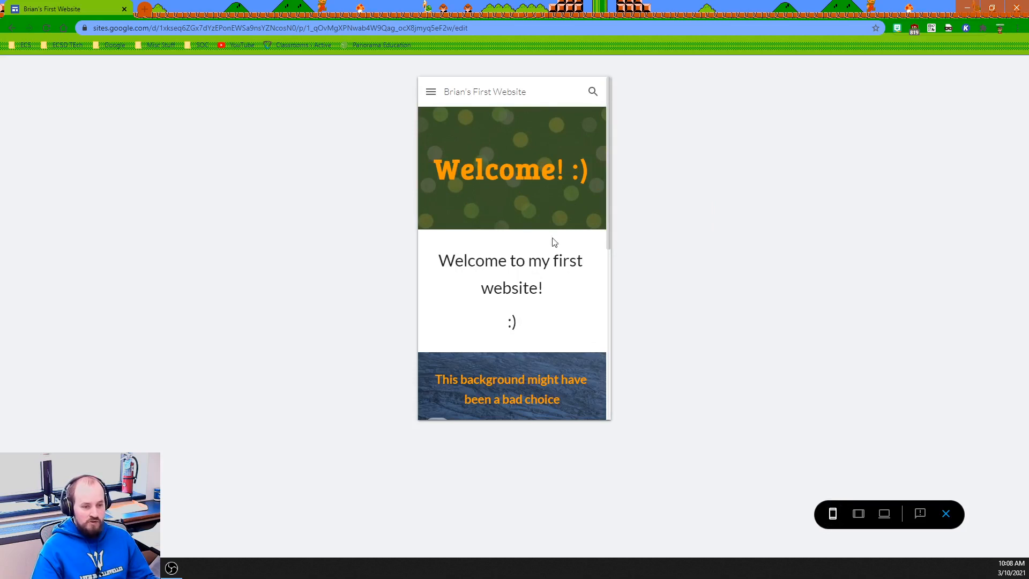
left_click(431, 92)
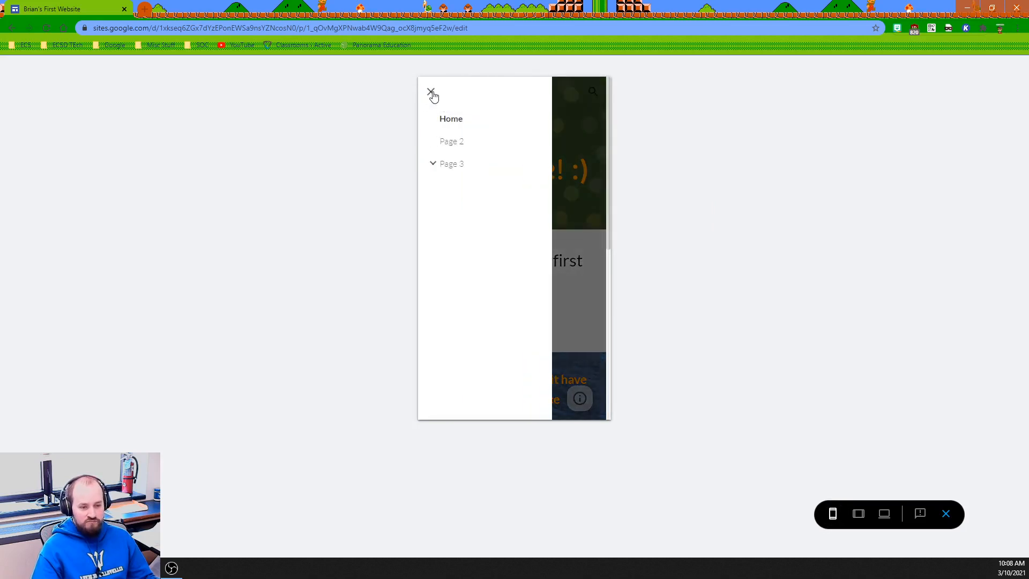
left_click(431, 93)
left_click(432, 93)
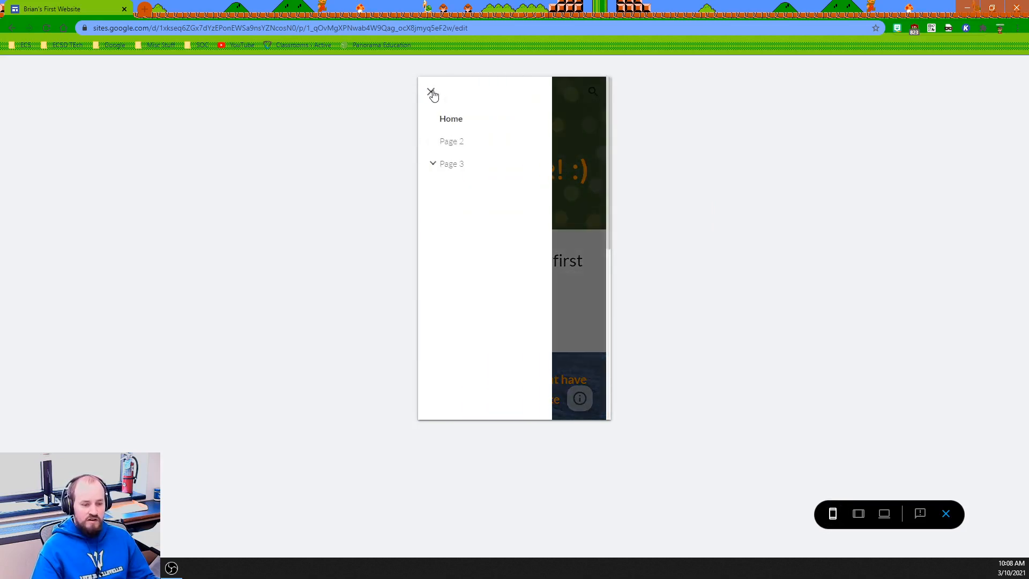
left_click(432, 92)
scroll(541, 243, "down", 2)
scroll(542, 248, "down", 5)
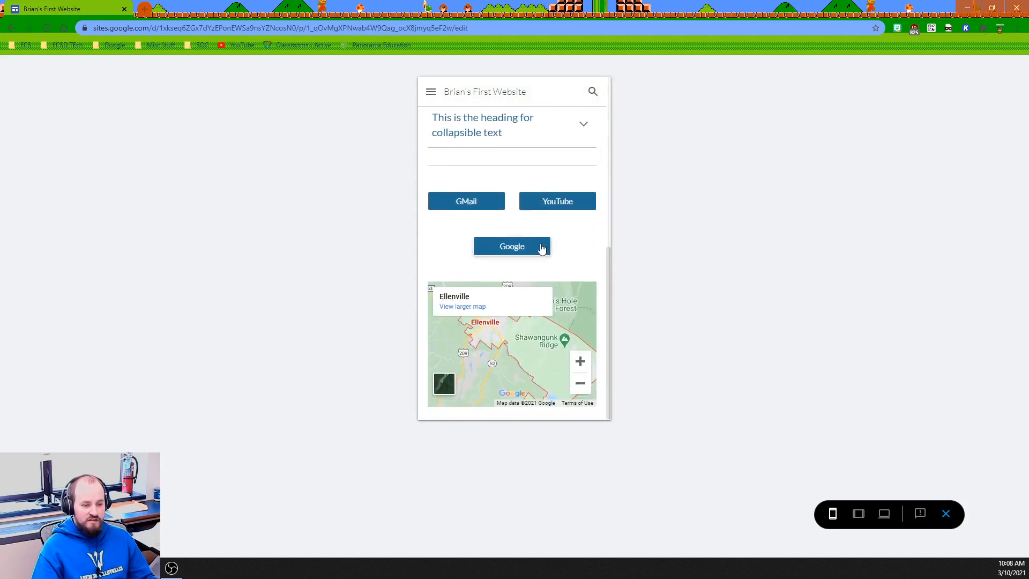
scroll(555, 278, "up", 3)
scroll(556, 279, "up", 4)
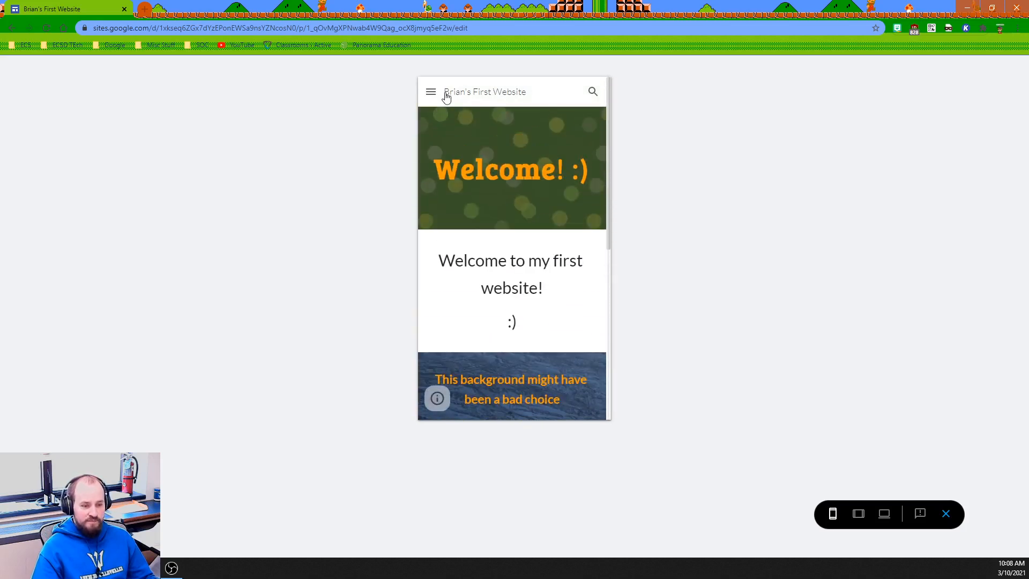
Step: Visit Page 3 from the navigation sidebar in the phone preview and exit the preview
left_click(431, 92)
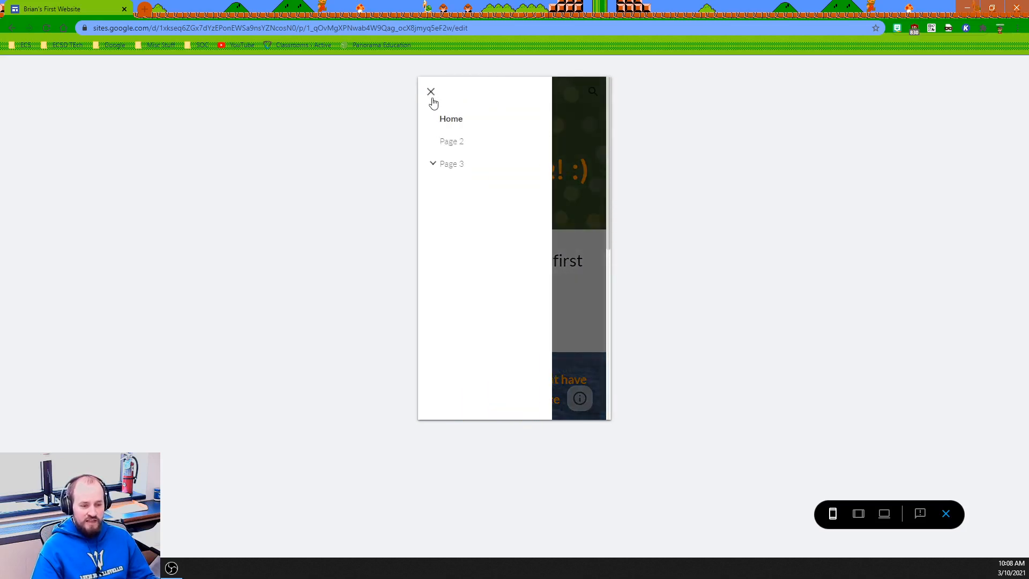
left_click(455, 165)
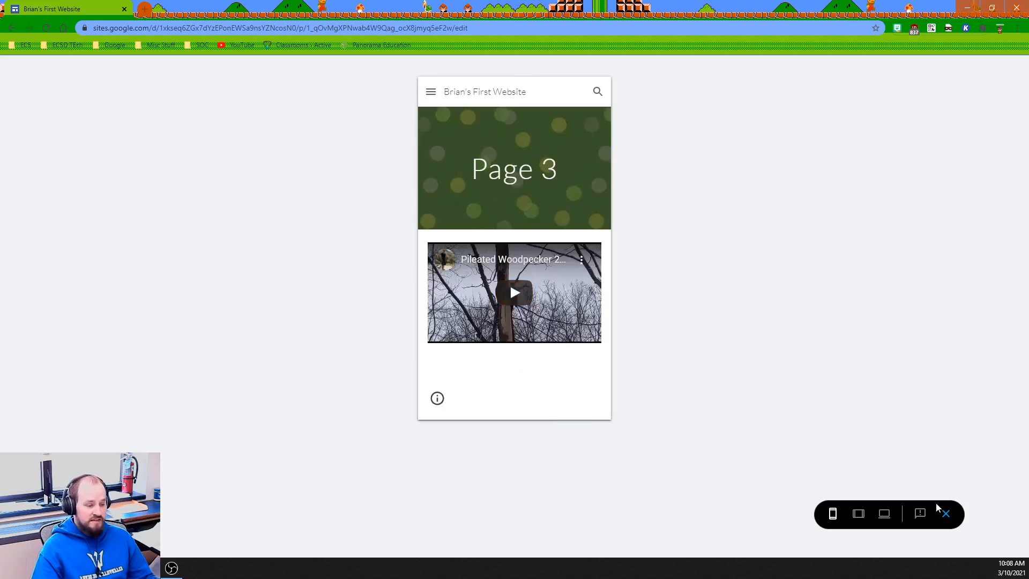
left_click(946, 515)
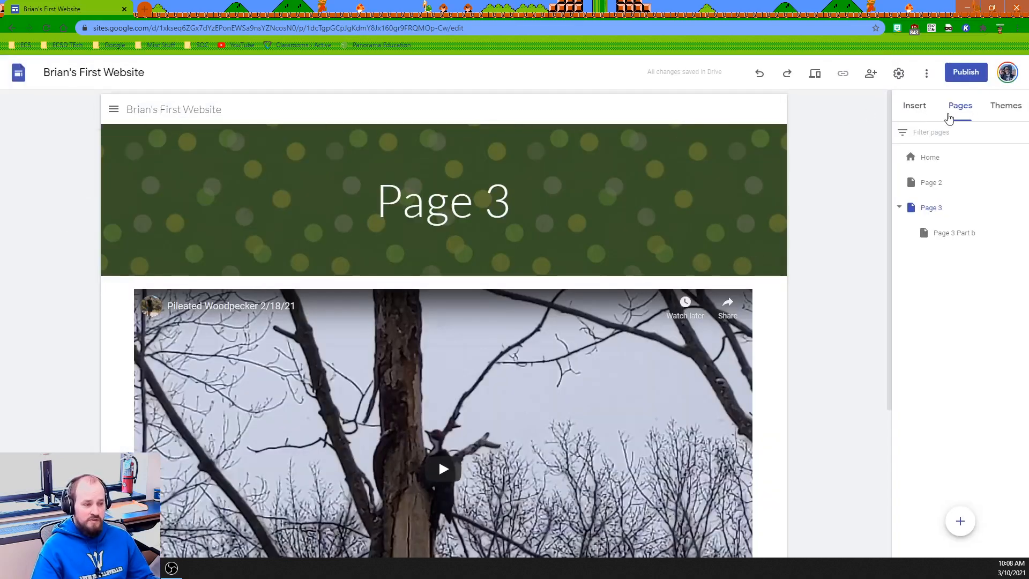
Step: Return to the Home page in the editor and look over its content down to the map
left_click(932, 161)
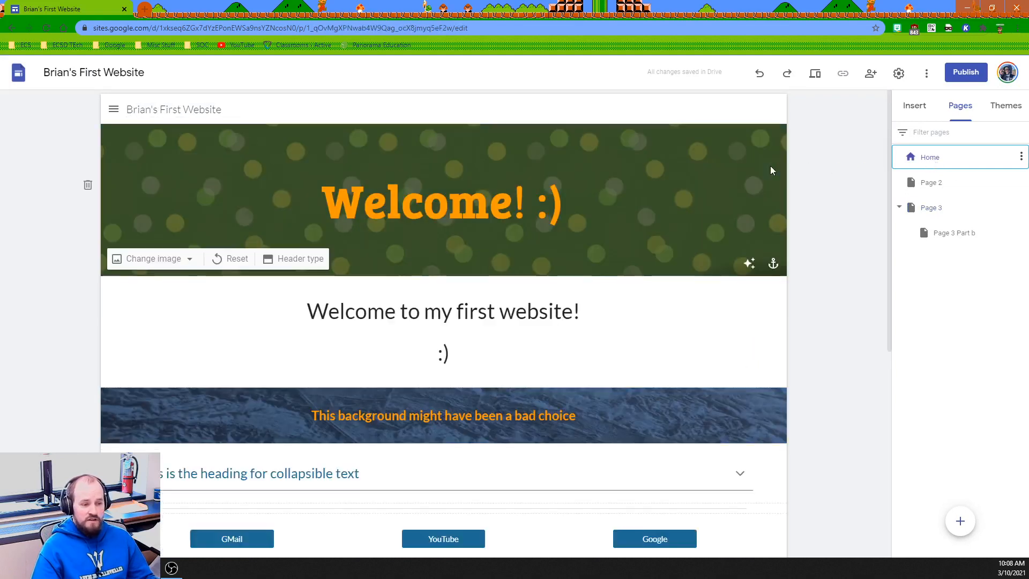
scroll(814, 238, "down", 1)
scroll(814, 236, "down", 6)
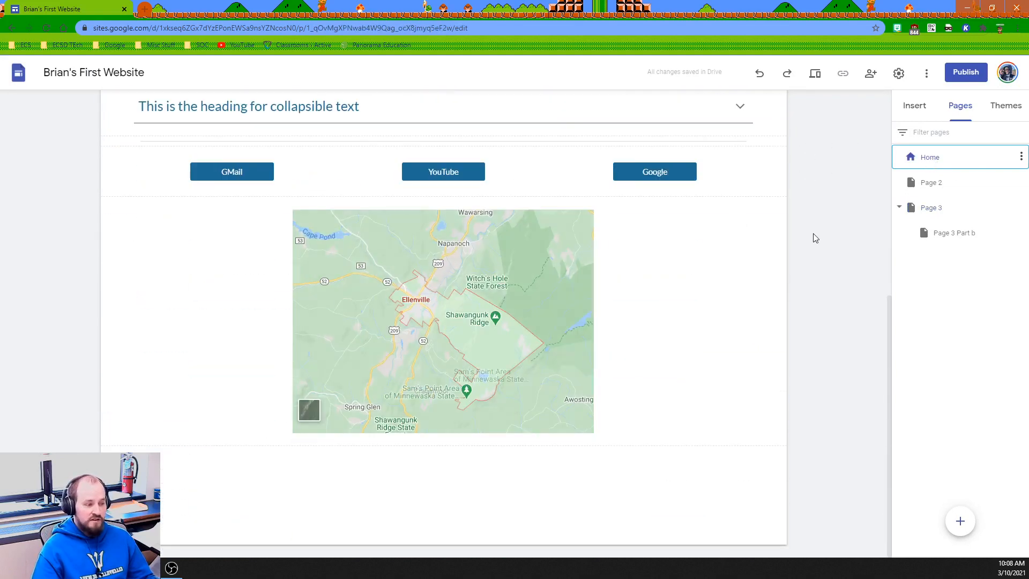
scroll(813, 236, "up", 7)
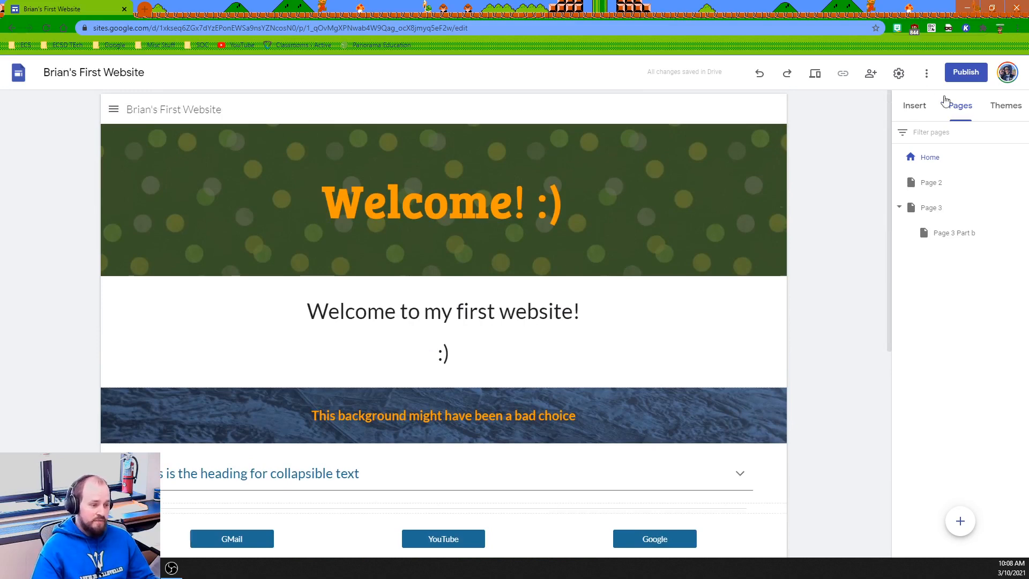
Step: Try the Aristotle, Diplomat, Vision, Level and Impression themes on the site one after another
left_click(1000, 107)
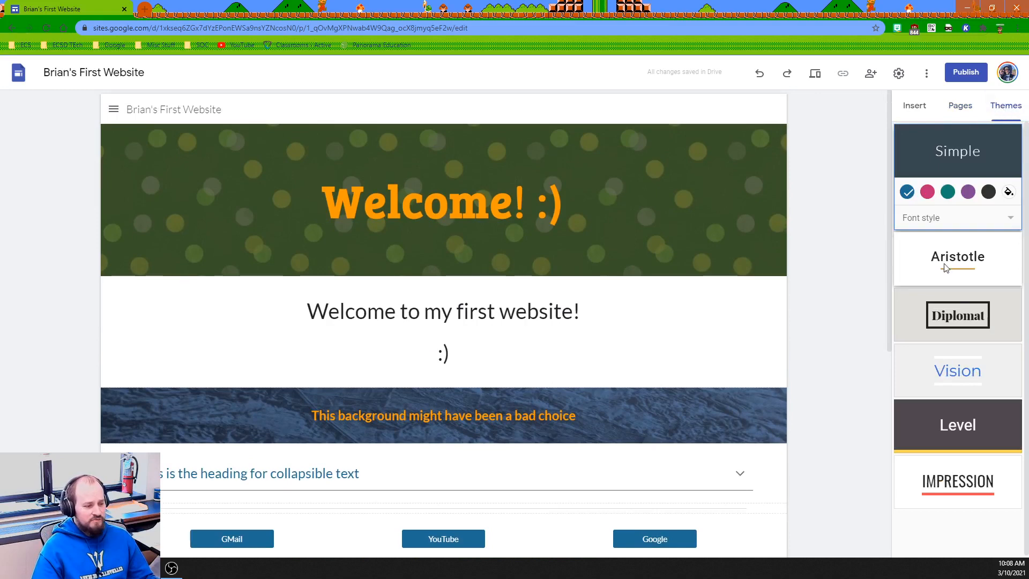
left_click(958, 261)
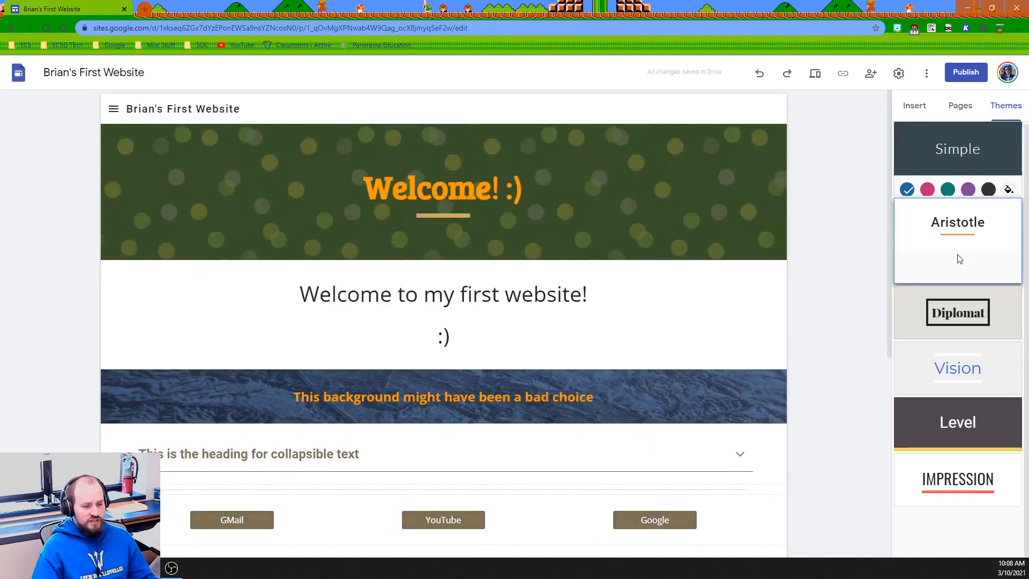
left_click(953, 307)
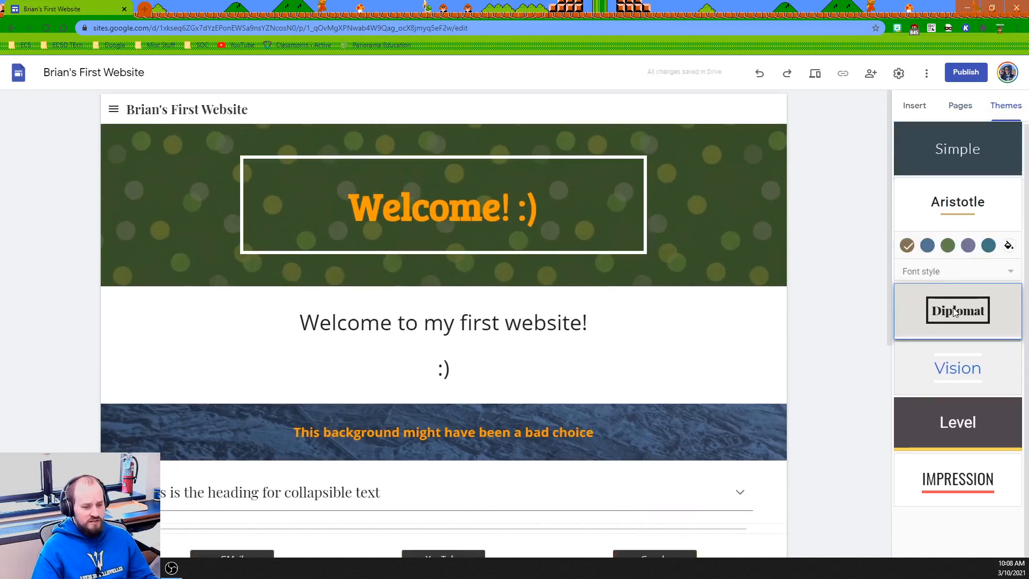
left_click(954, 379)
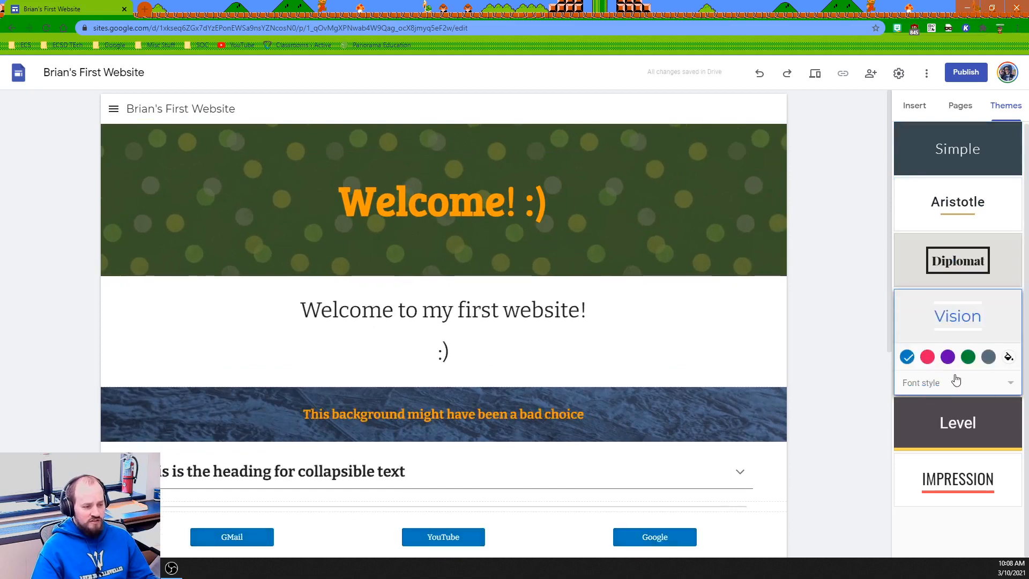
left_click(953, 414)
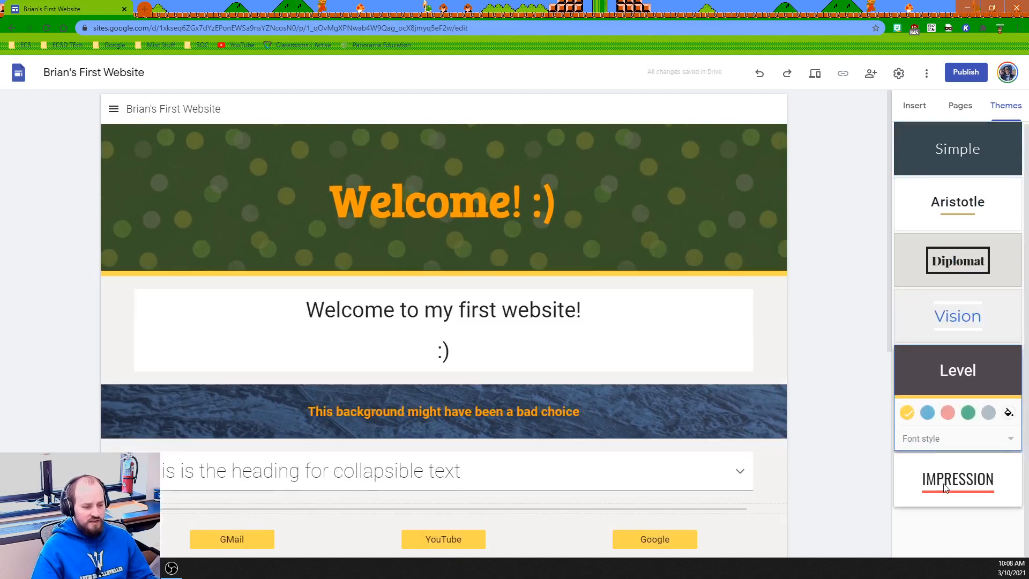
left_click(945, 486)
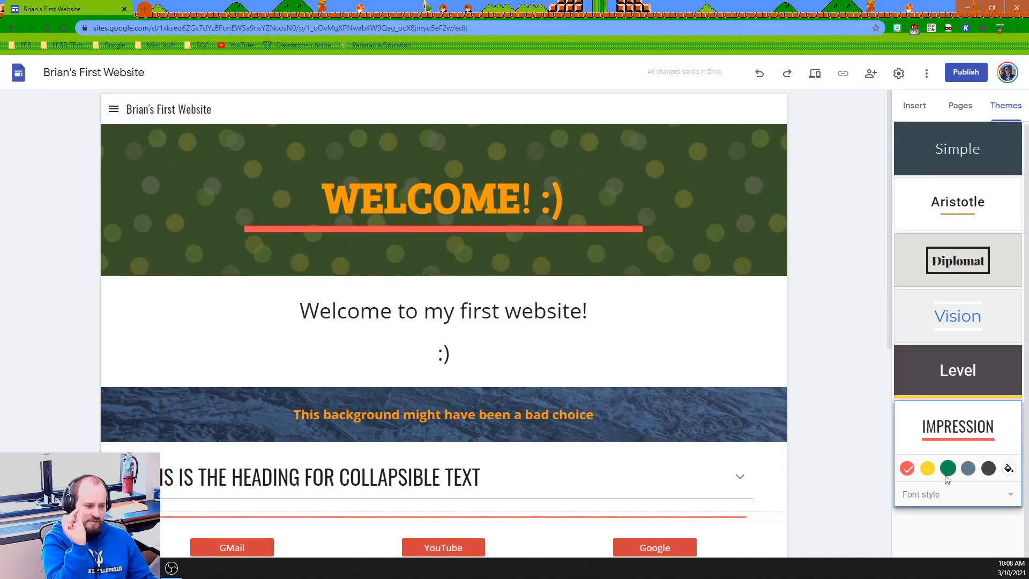
Step: Try the green, blue-grey and dark grey accent colours of the Impression theme, and apply the Diplomat theme
left_click(948, 471)
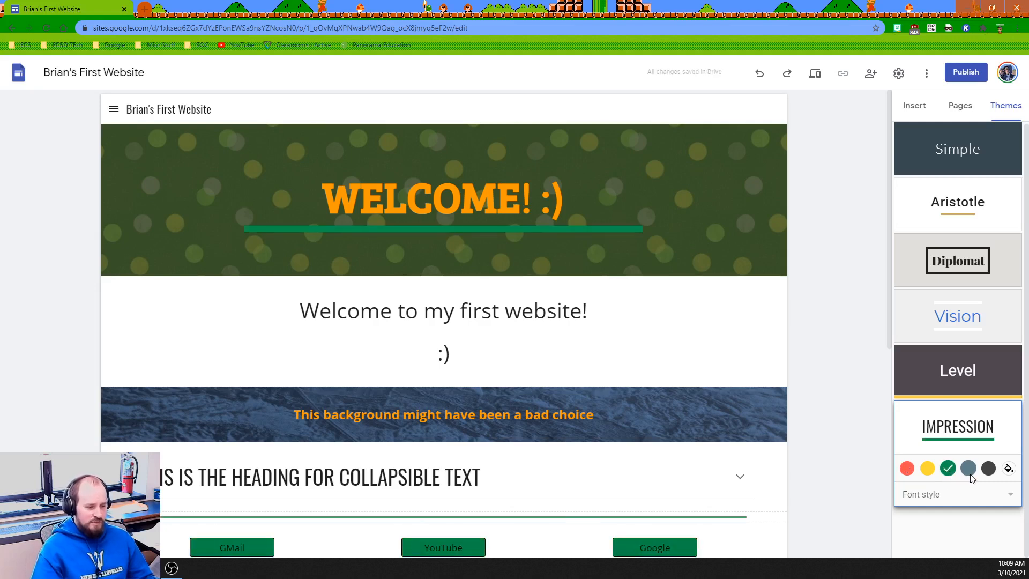
left_click(969, 471)
left_click(989, 470)
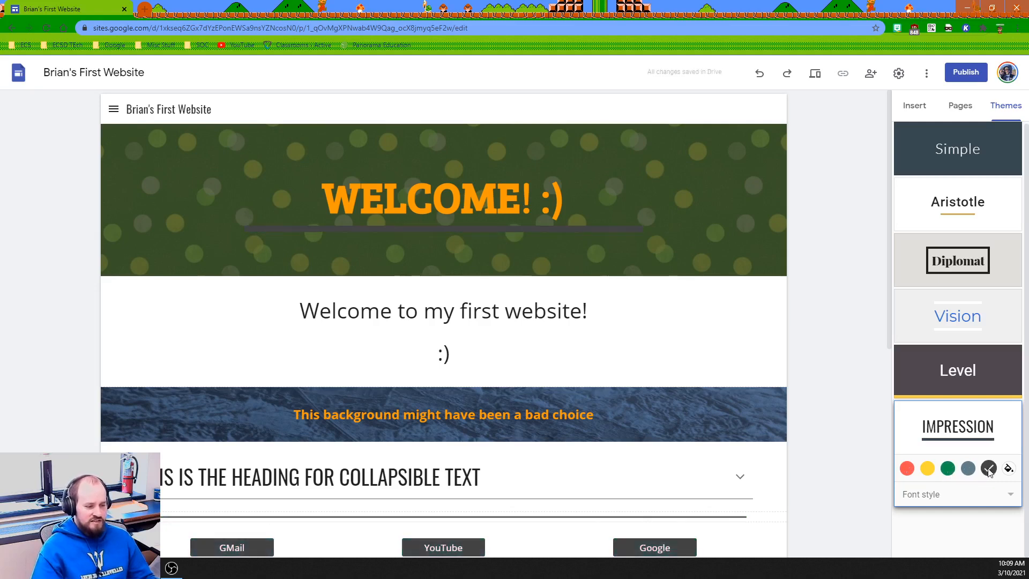
left_click(937, 287)
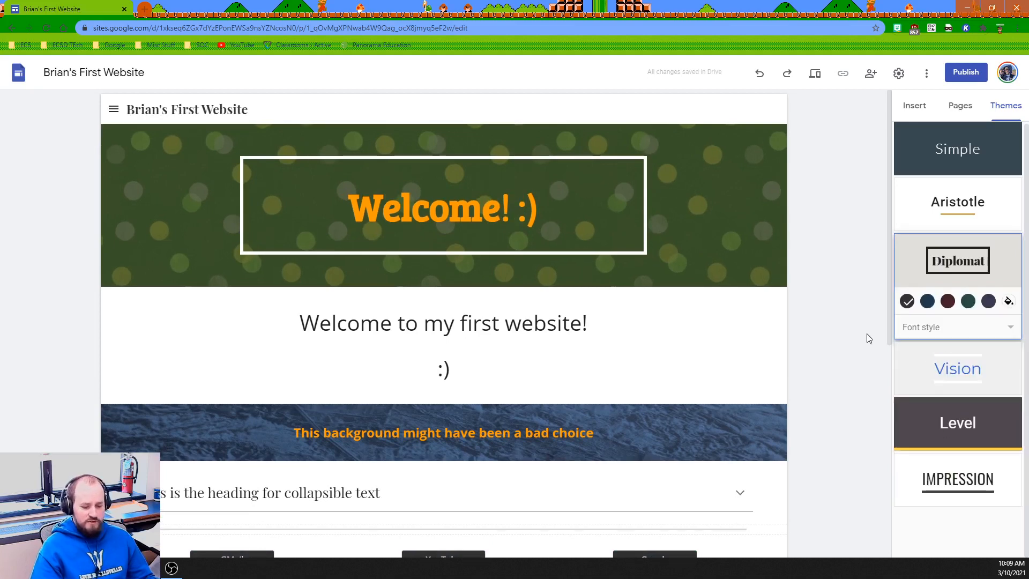
Step: Undo all the theme and colour changes back to the Simple theme
key("ctrl+z")
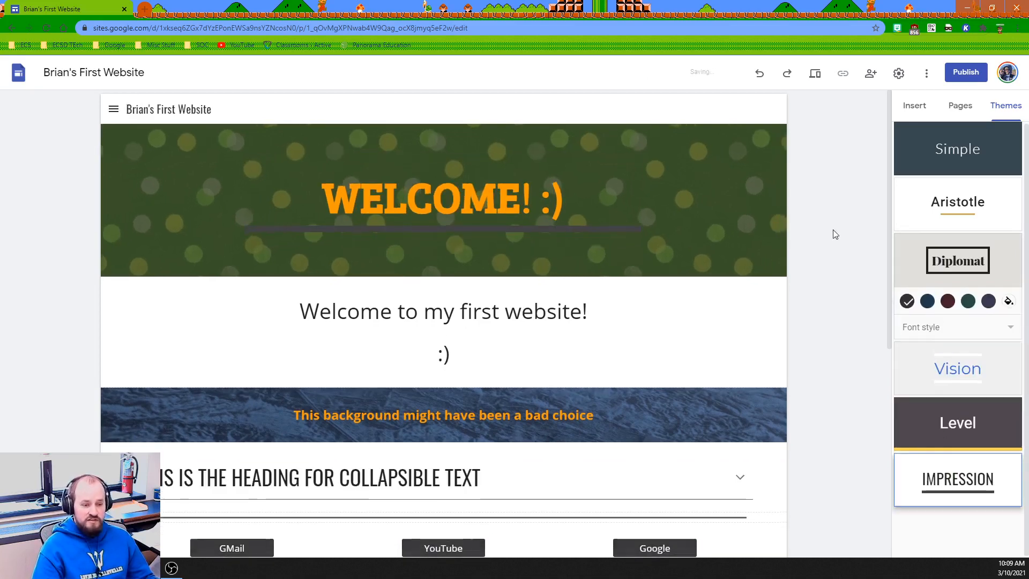
key("ctrl+z")
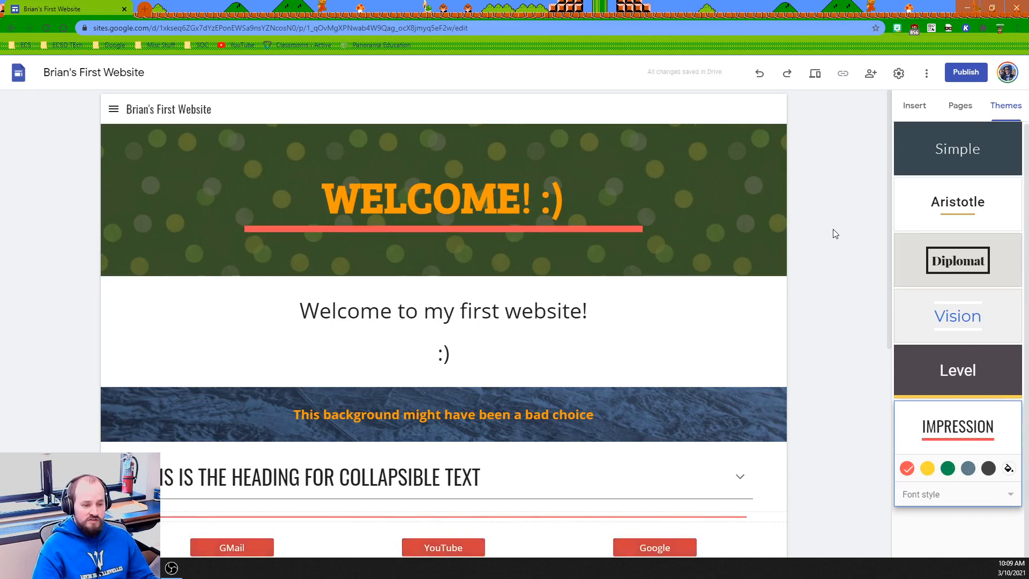
key("ctrl+z")
key("ctrl+z")
key("ctrl+z")
key("ctrl+z")
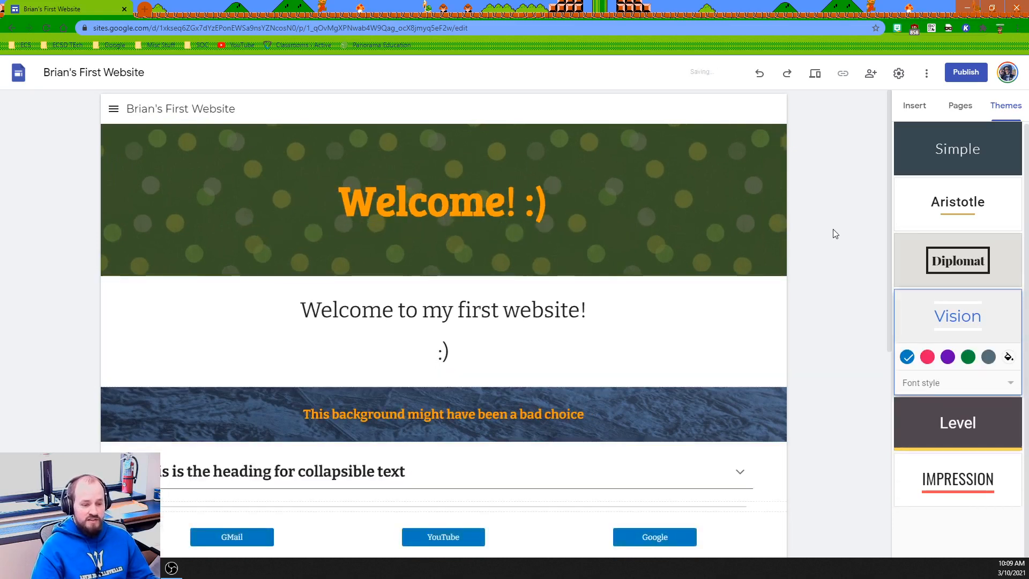
key("ctrl+z")
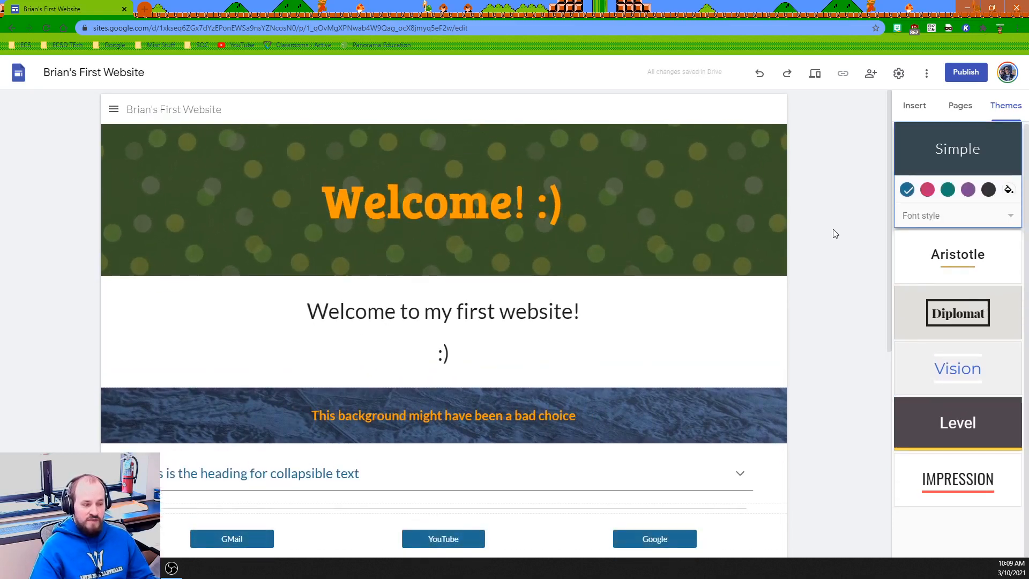
Step: Look over the elements available for insertion and return to the site's page list
left_click(922, 115)
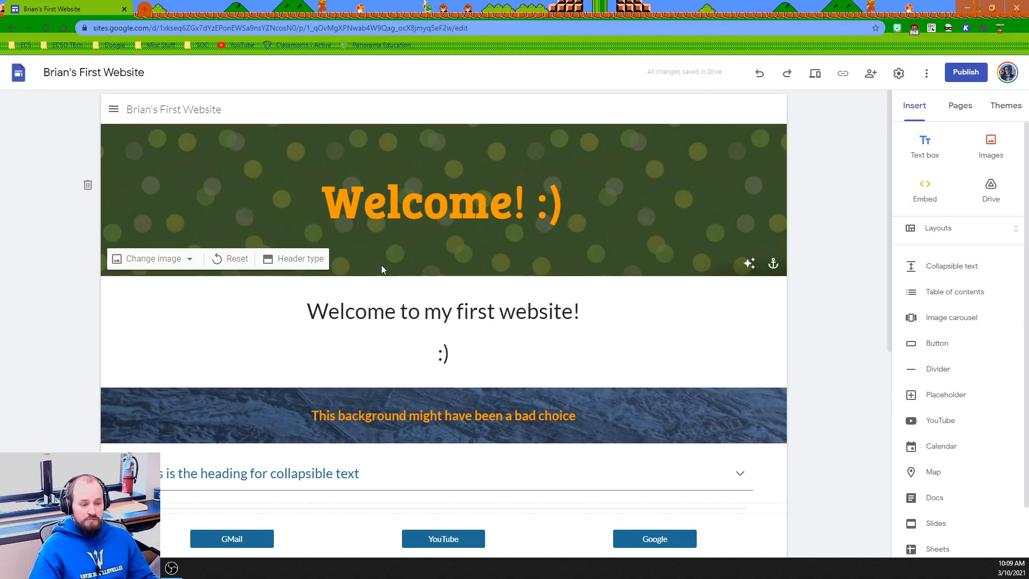
left_click(957, 111)
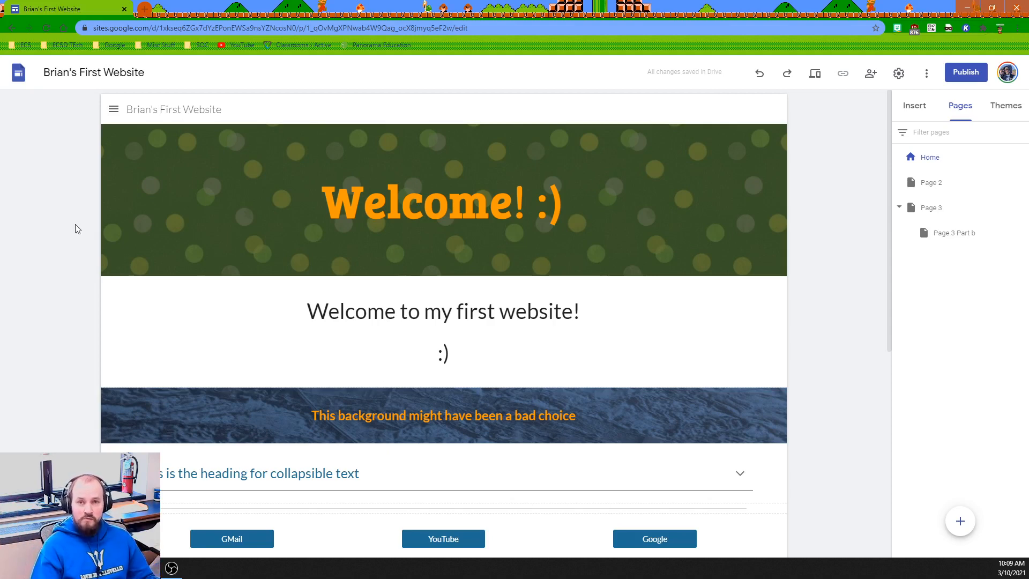
mouse_move(468, 240)
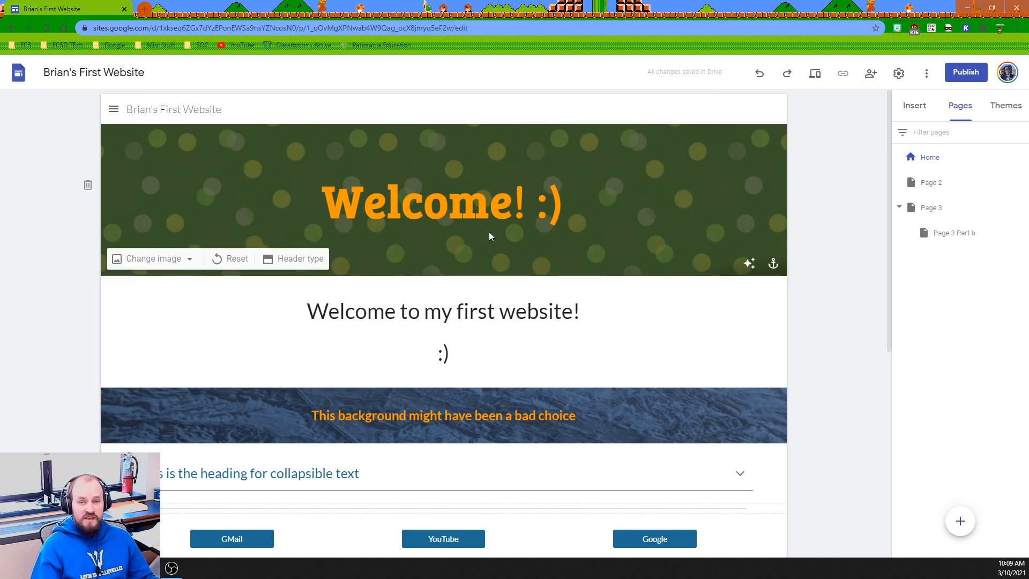